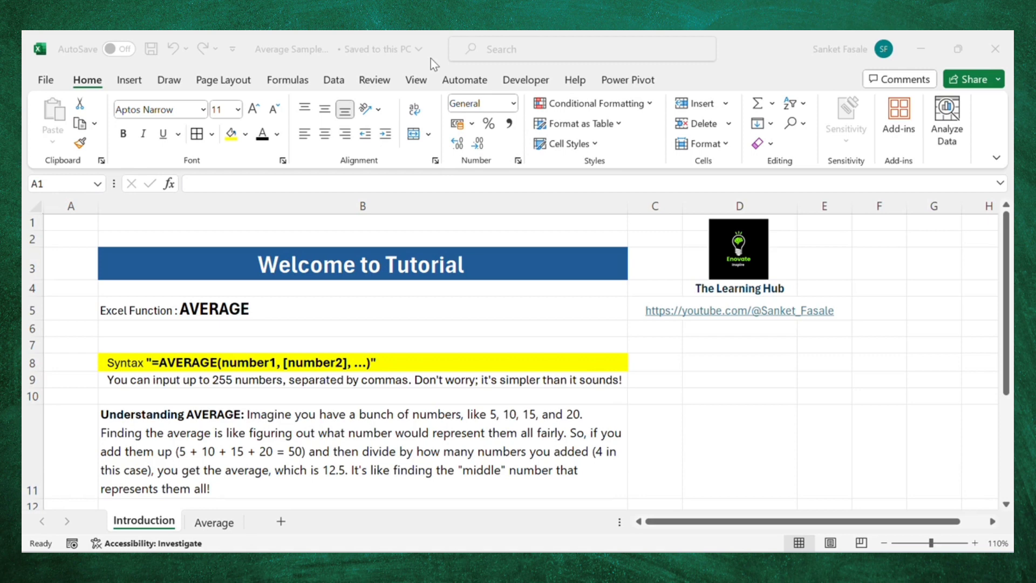
# Review the AVERAGE syntax, the argument limit and the worked explanation on the Introduction sheet
pyautogui.click(594, 363)
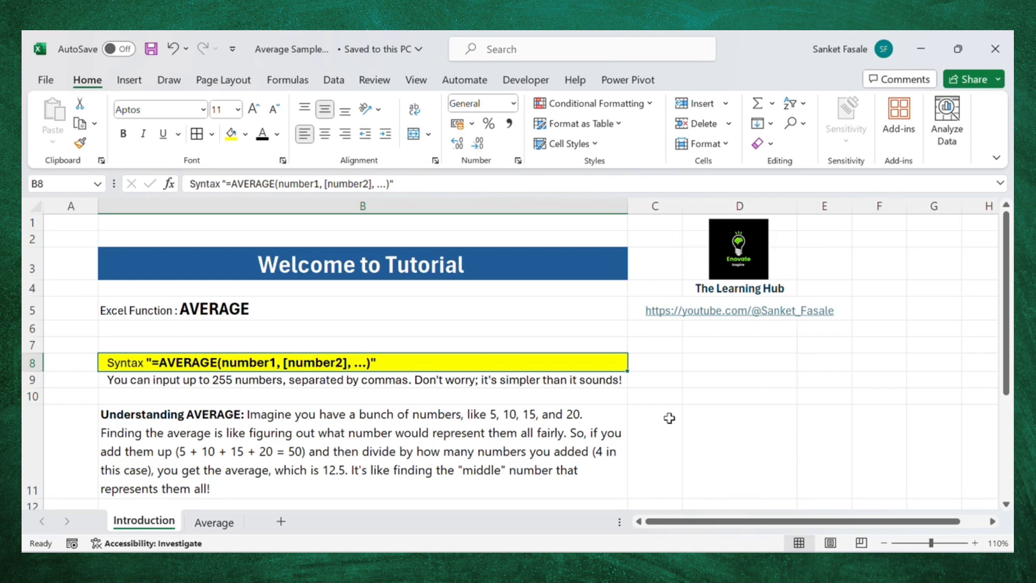
pyautogui.press('Down')
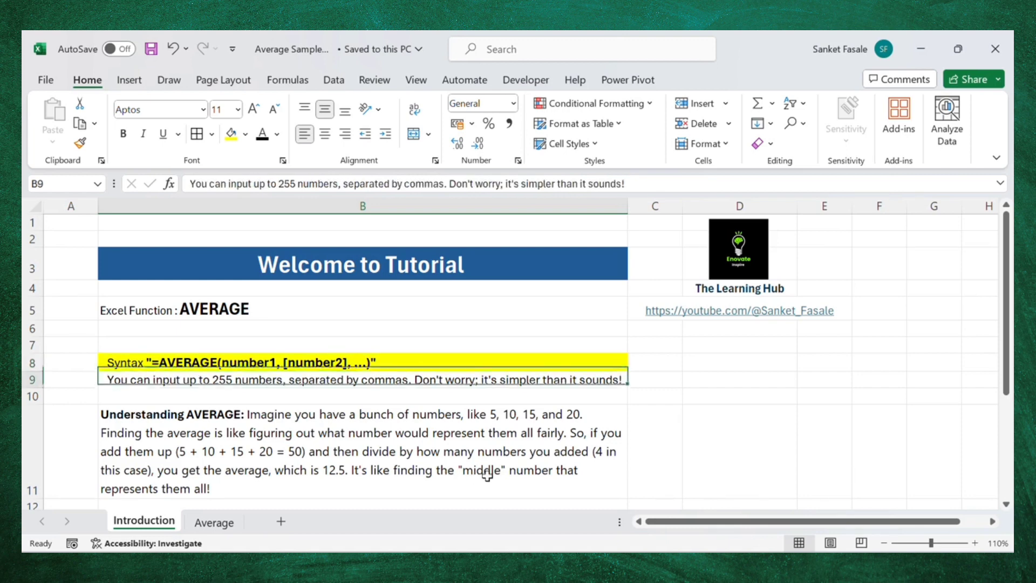
pyautogui.press('Down')
pyautogui.press('Down')
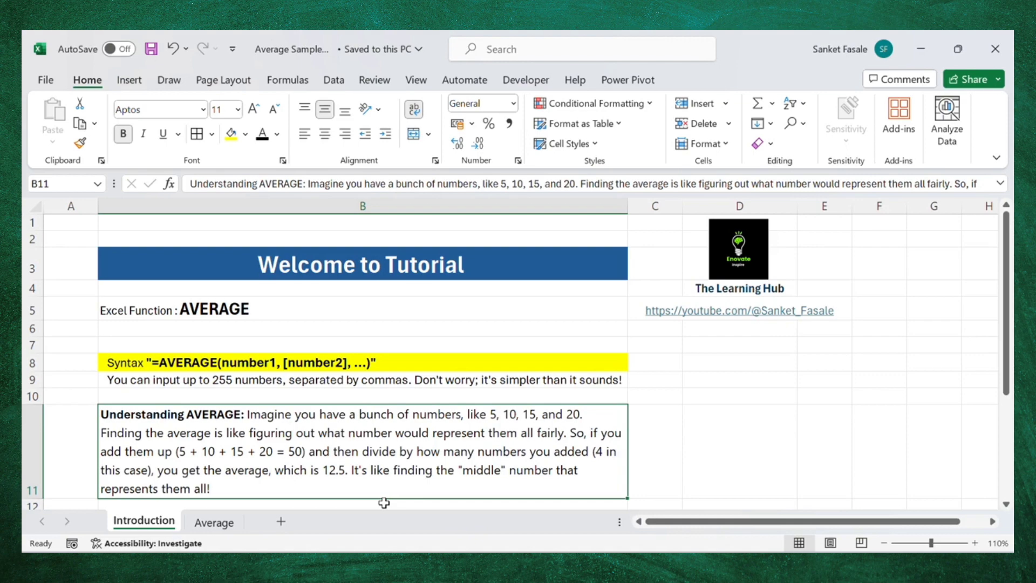
# Open the Average sheet and go to the question about the average revenue of all regions
pyautogui.click(228, 528)
pyautogui.click(325, 449)
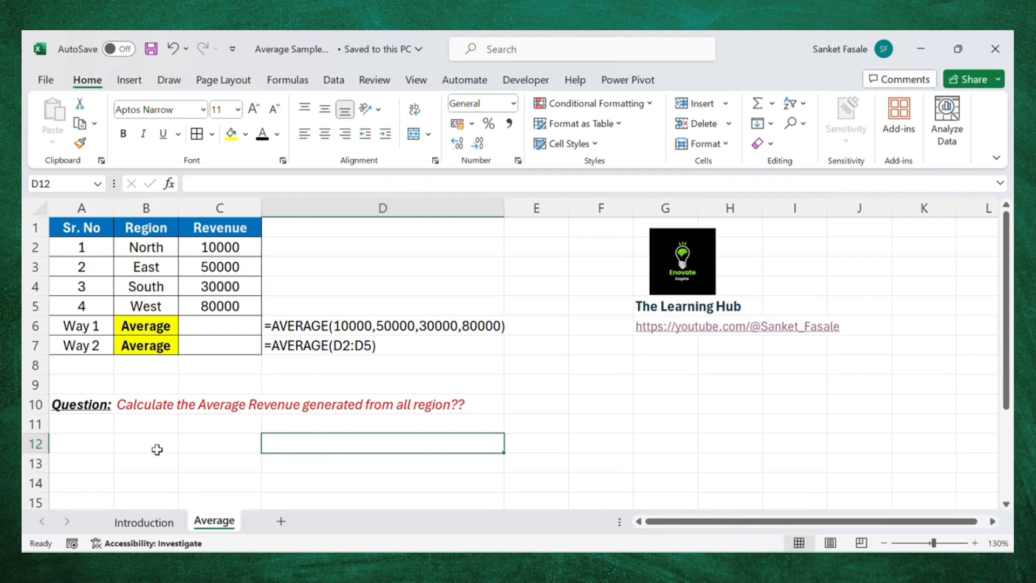
pyautogui.click(134, 410)
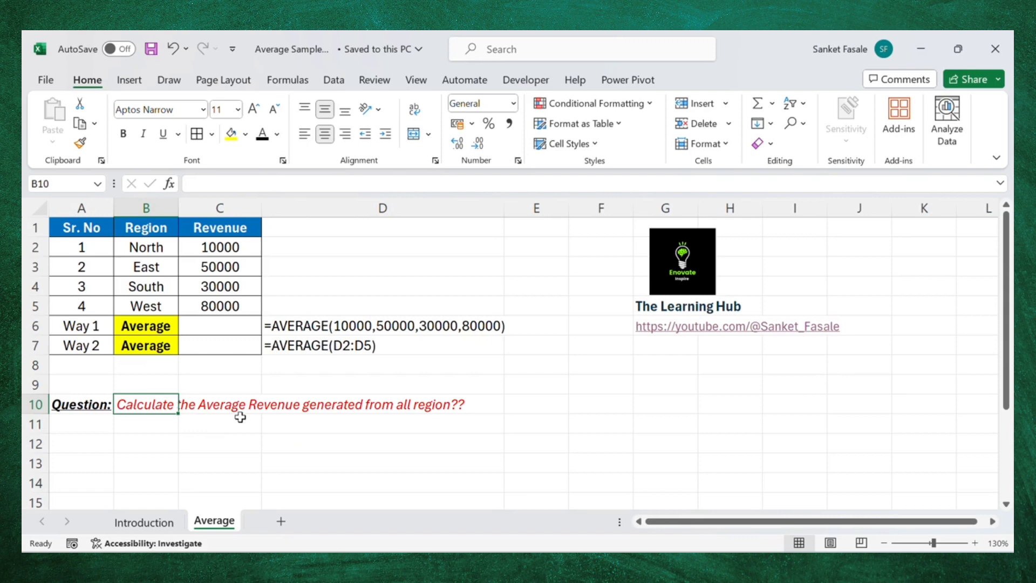
# Examine the region table and the individual revenue values for North, East, South and West
pyautogui.moveTo(80, 227); pyautogui.dragTo(234, 307)
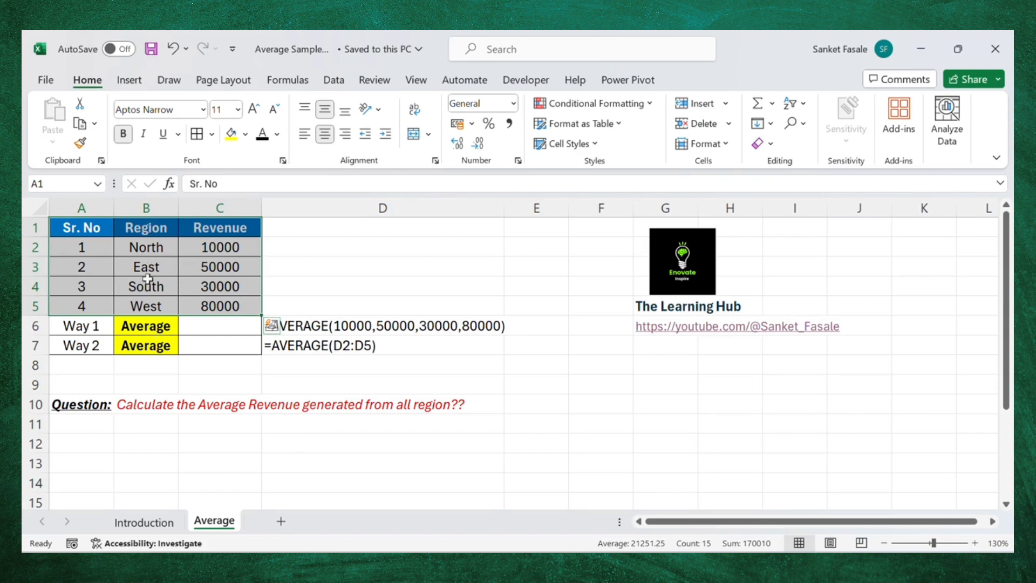
pyautogui.click(223, 281)
pyautogui.click(228, 242)
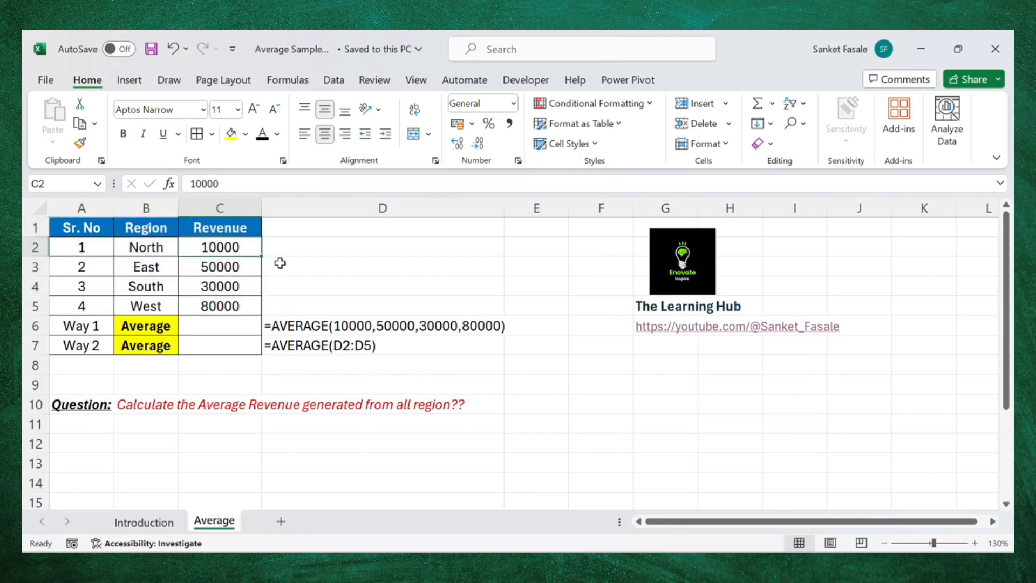
pyautogui.click(232, 270)
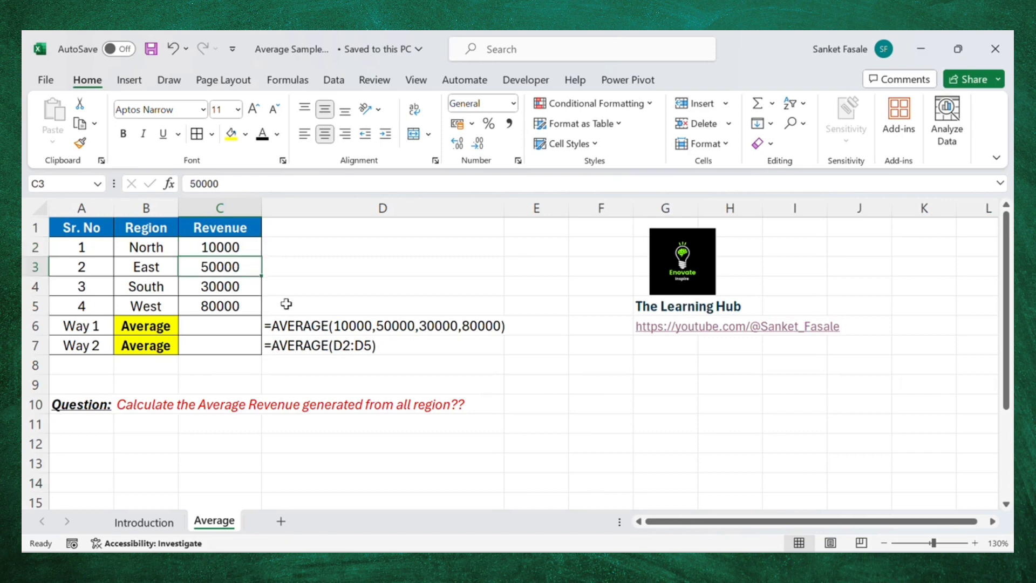
pyautogui.click(238, 291)
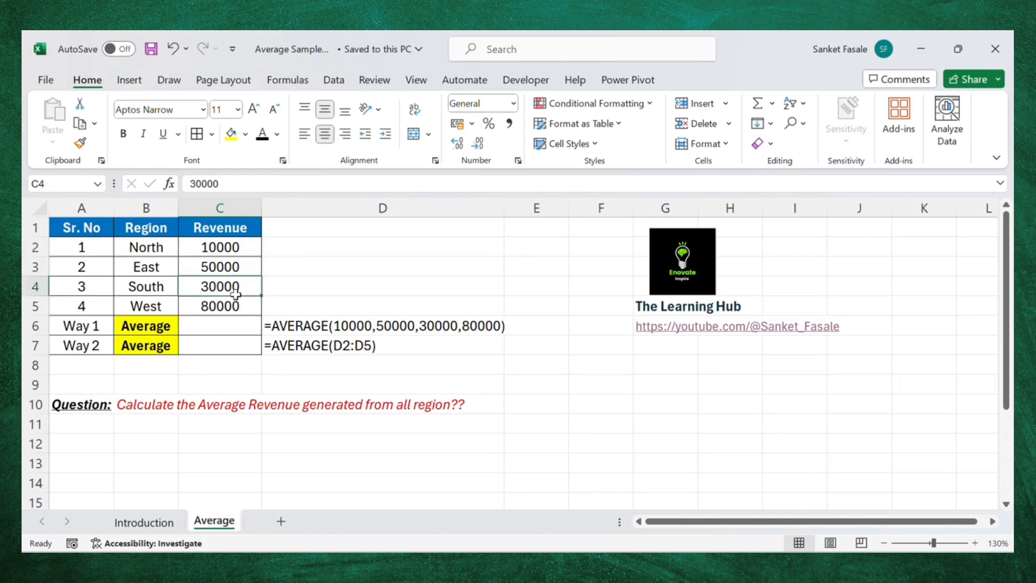
pyautogui.click(209, 308)
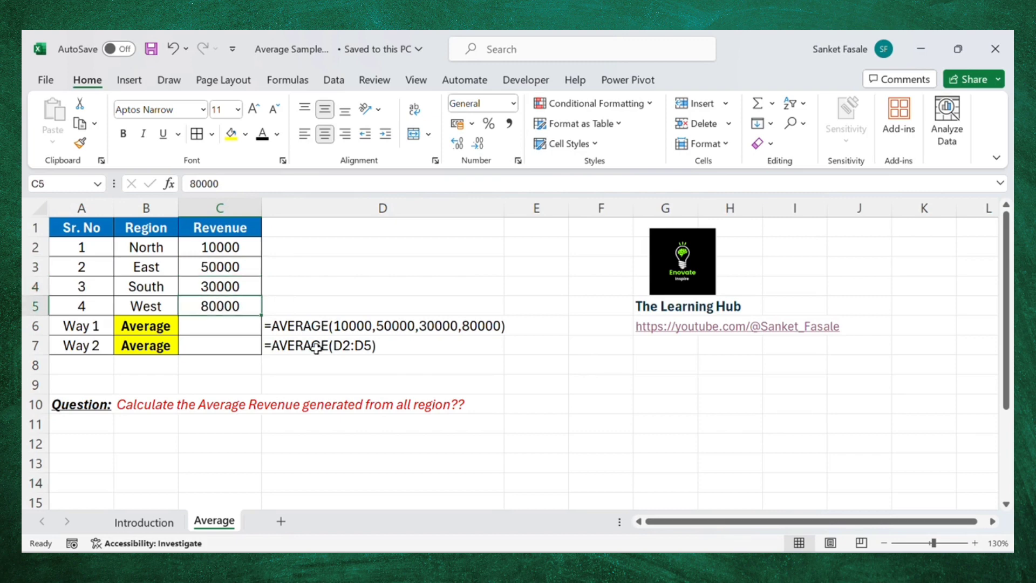
pyautogui.press('Down')
pyautogui.press('Down')
pyautogui.press('Down')
pyautogui.press('Down')
pyautogui.press('Down')
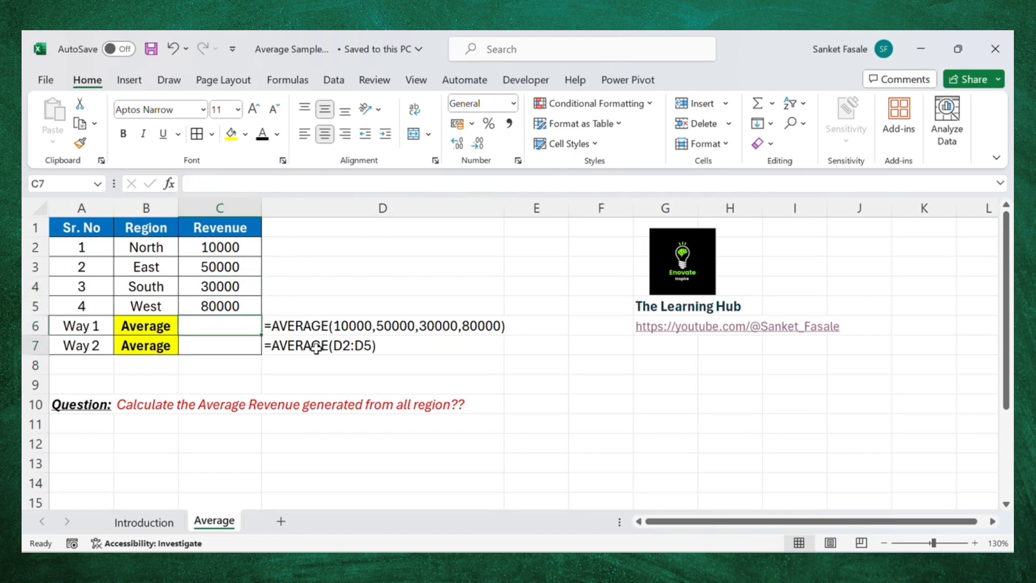
pyautogui.press('Left')
pyautogui.press('Right')
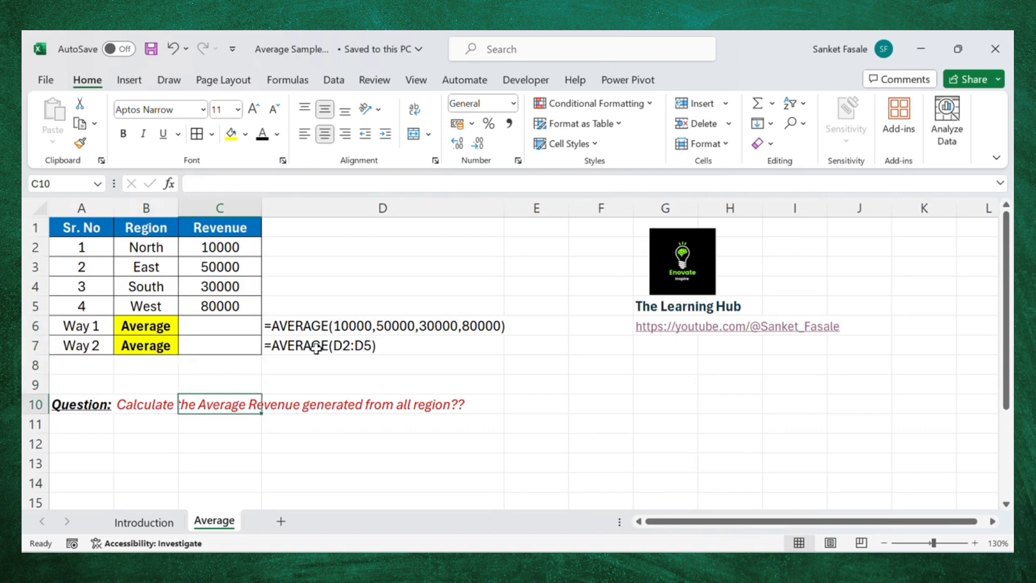
pyautogui.press('Right')
pyautogui.press('Right')
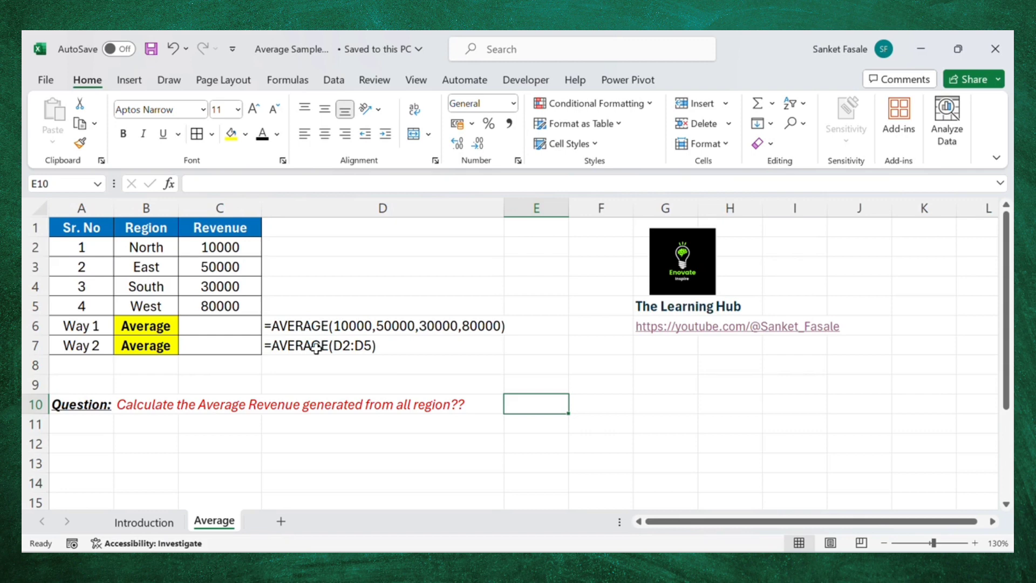
# Compare the sample Way 1 formula in D6 with the revenue values in the Revenue column
pyautogui.press('Left')
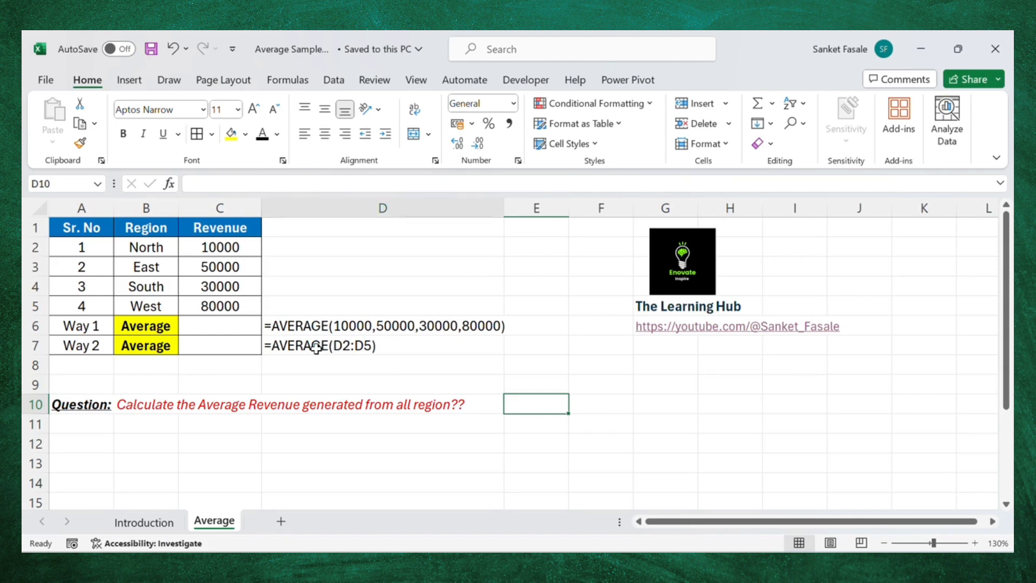
pyautogui.press('Left')
pyautogui.press('Right')
pyautogui.press('Up')
pyautogui.press('Up')
pyautogui.press('Up')
pyautogui.press('Up')
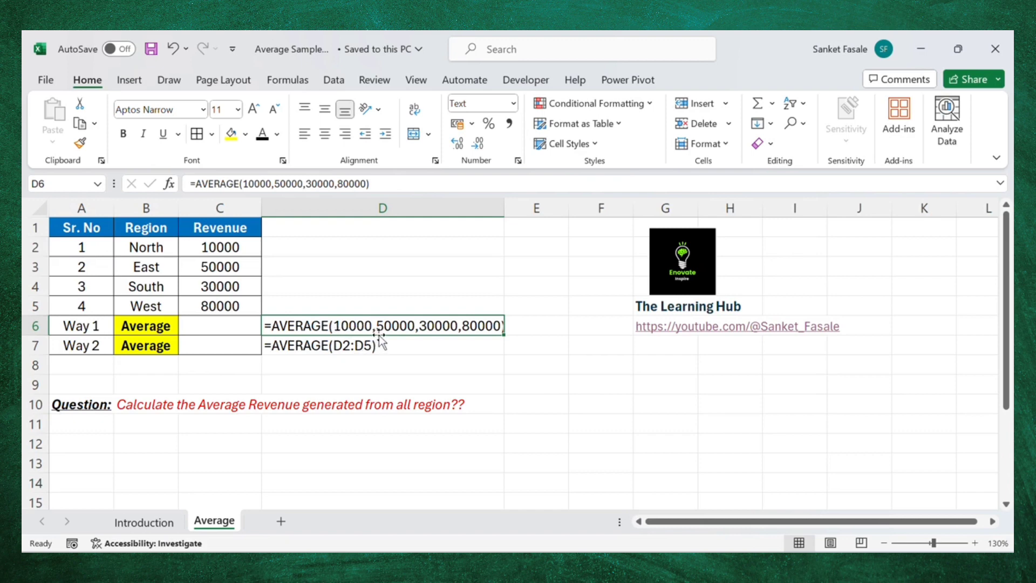
pyautogui.click(250, 270)
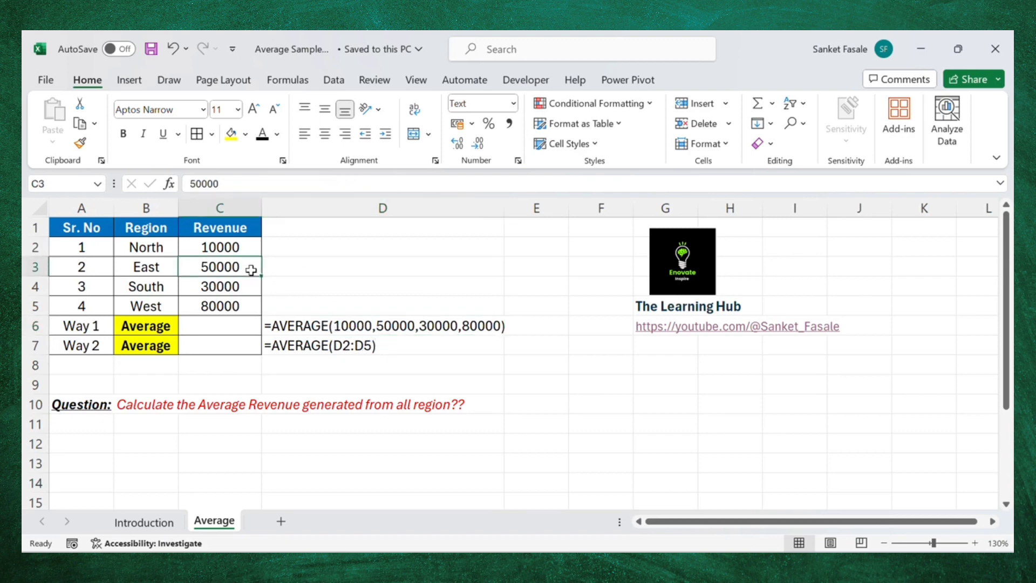
pyautogui.click(422, 330)
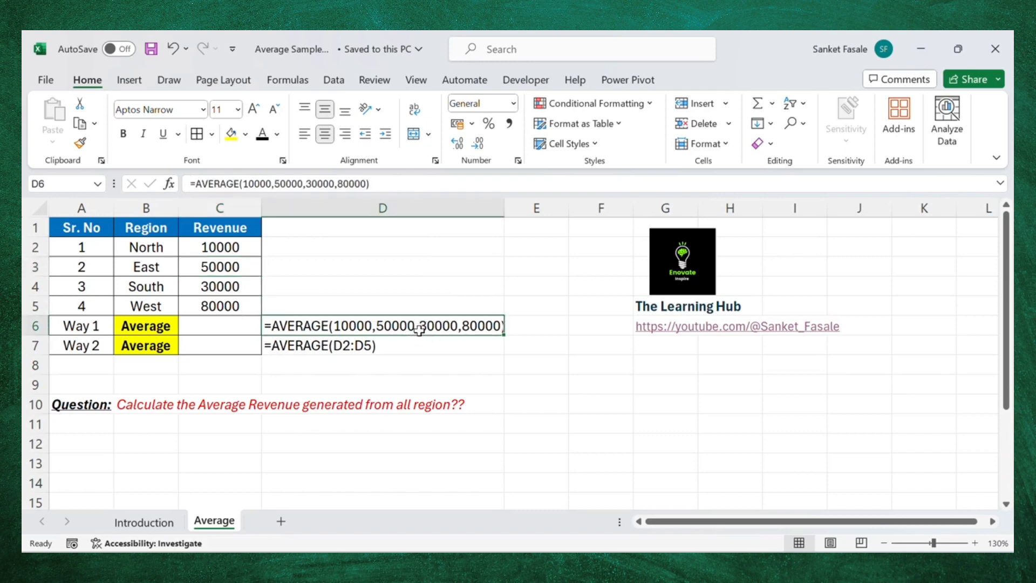
pyautogui.click(232, 283)
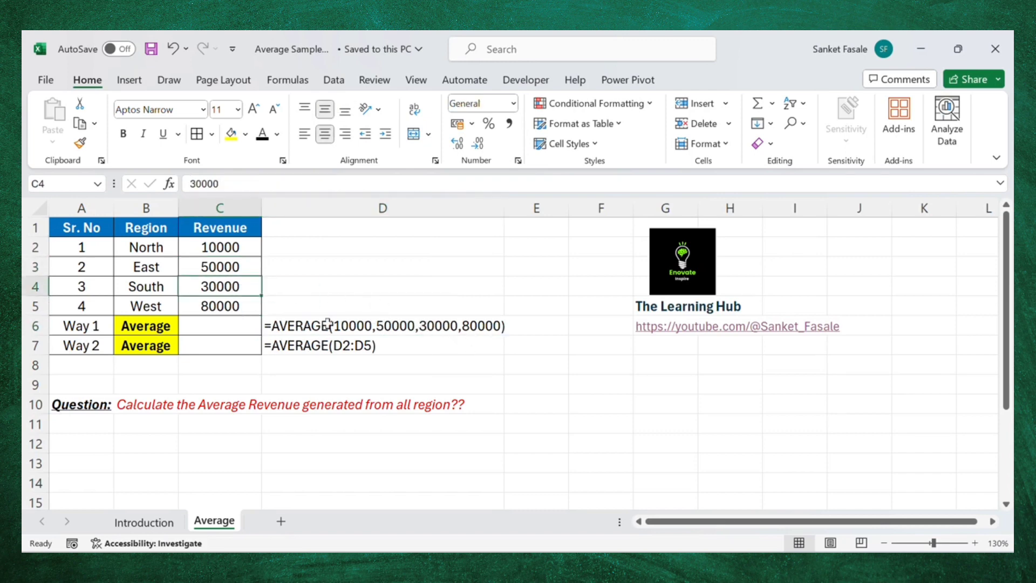
pyautogui.click(210, 307)
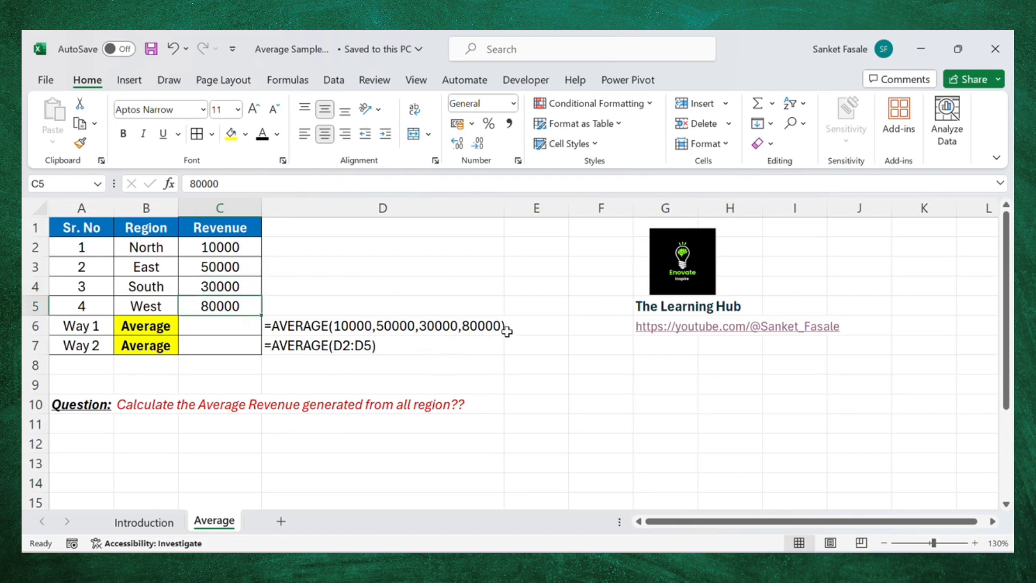
# Enter the formula =AVERAGE(10000,50000,30000,80000) in cell C6 for the Way 1 average
pyautogui.press('Down')
pyautogui.press('Down')
pyautogui.press('Up')
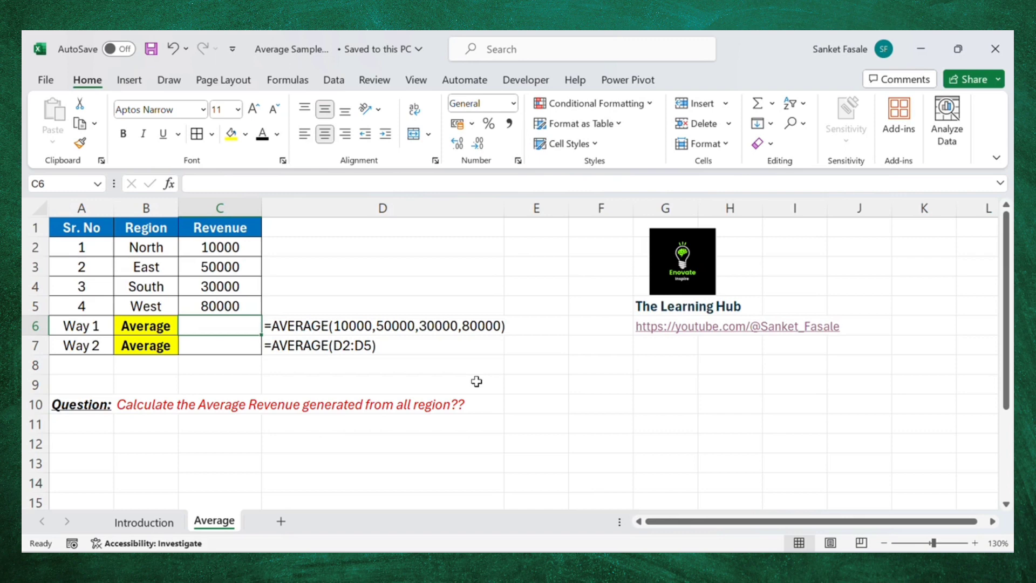
pyautogui.write('=')
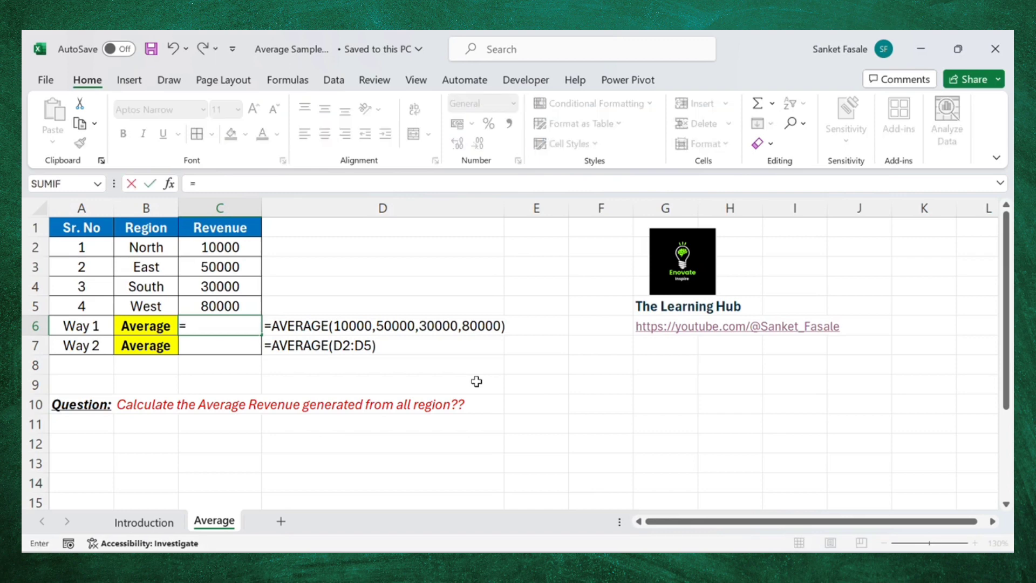
pyautogui.write('aver')
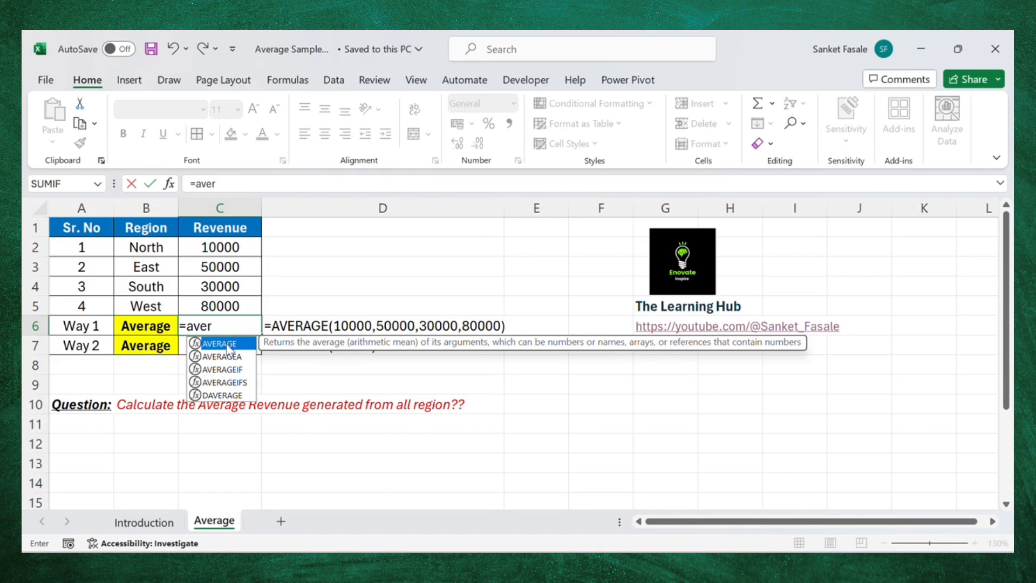
pyautogui.doubleClick(227, 344)
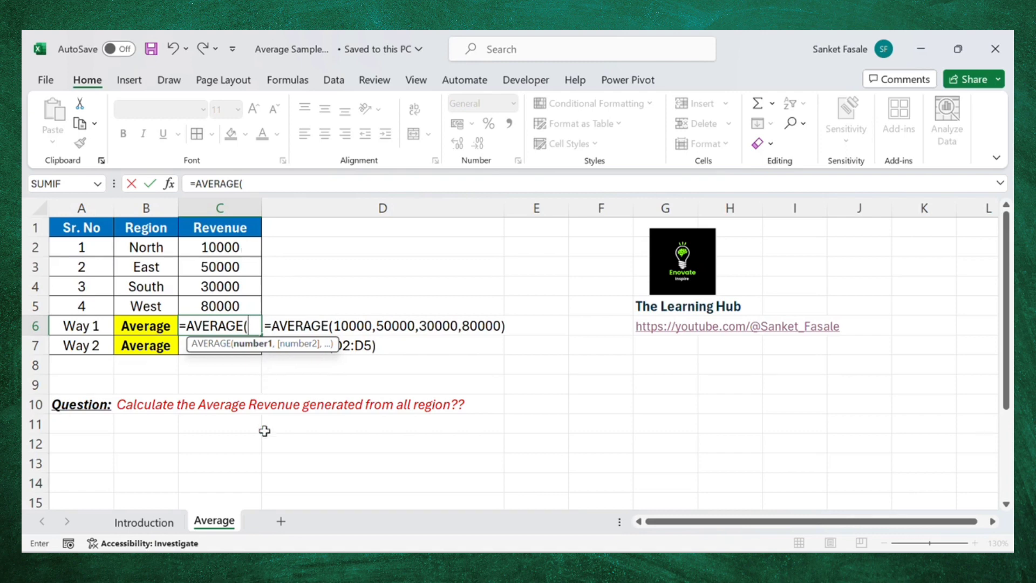
pyautogui.write('10000')
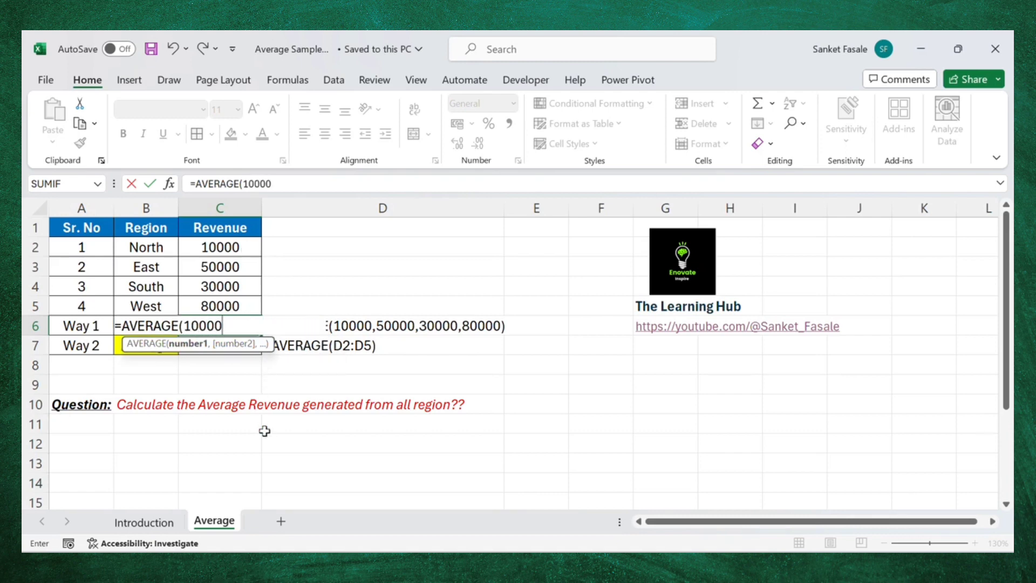
pyautogui.write(',')
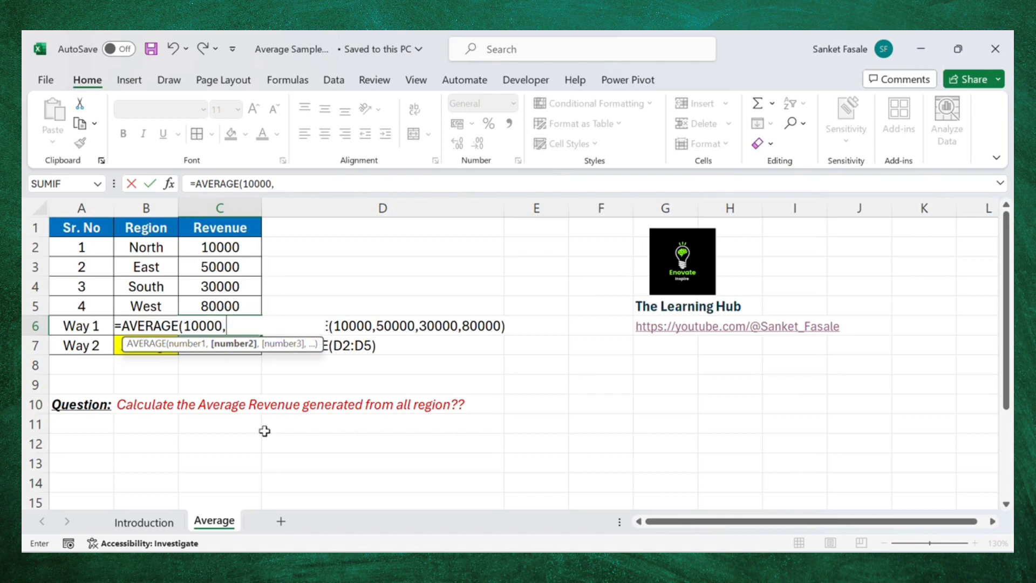
pyautogui.write('50000')
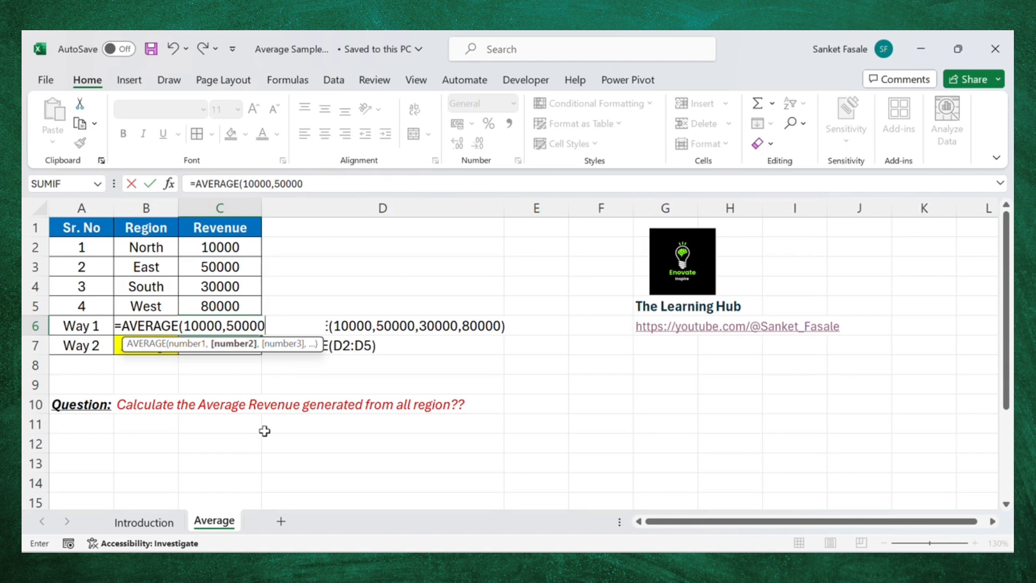
pyautogui.write(',')
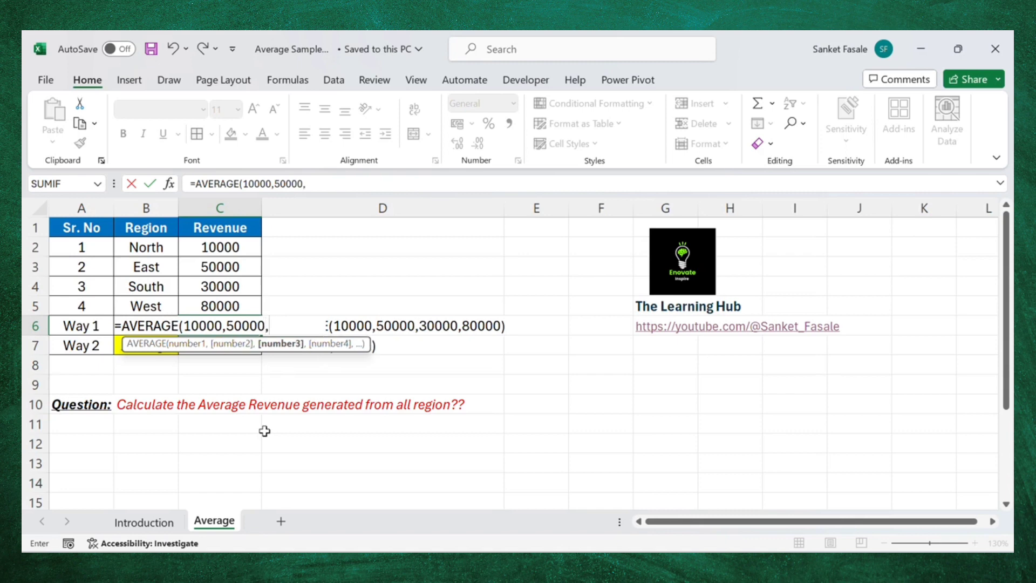
pyautogui.write('30000')
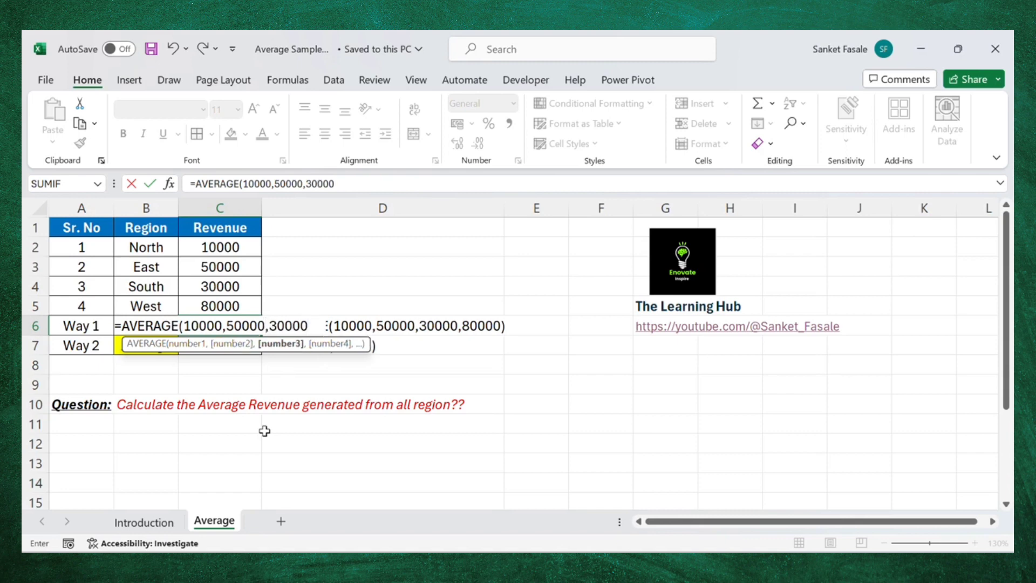
pyautogui.write(',')
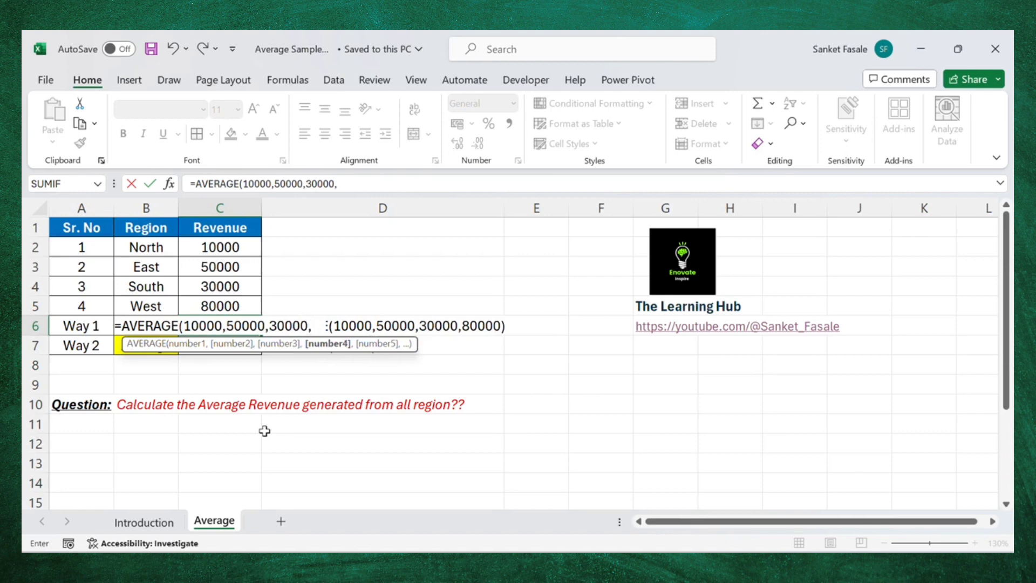
pyautogui.write('8000')
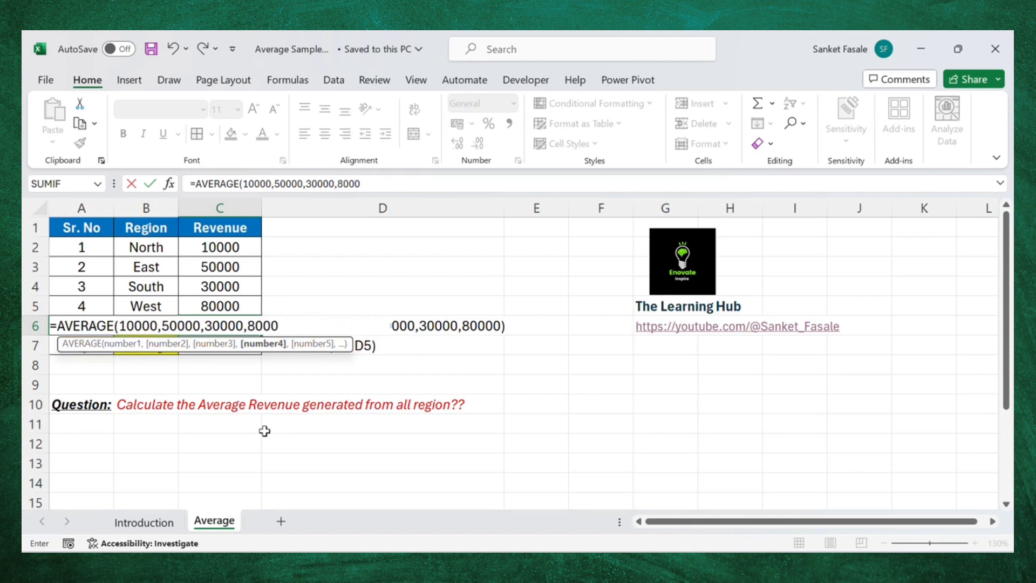
pyautogui.write('0)')
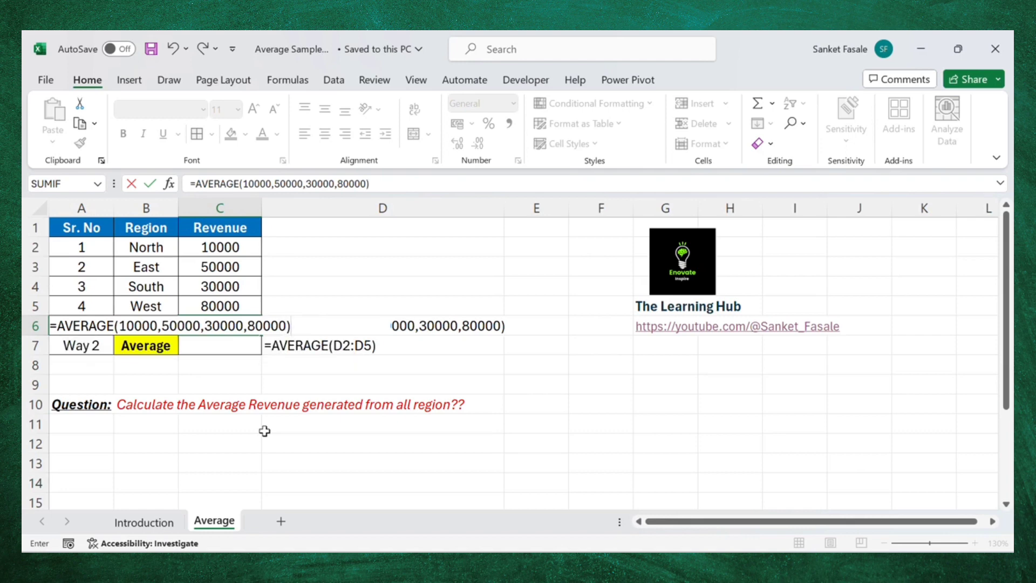
pyautogui.press('Return')
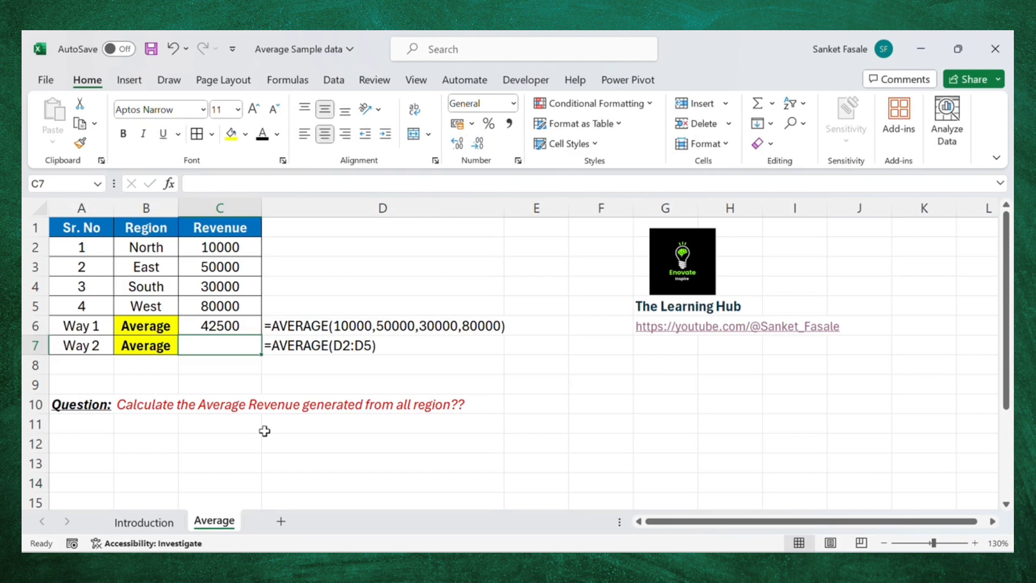
# Check the Way 1 result in C6 against the average of the selected revenue cells C2:C5
pyautogui.press('Down')
pyautogui.press('Up')
pyautogui.press('Up')
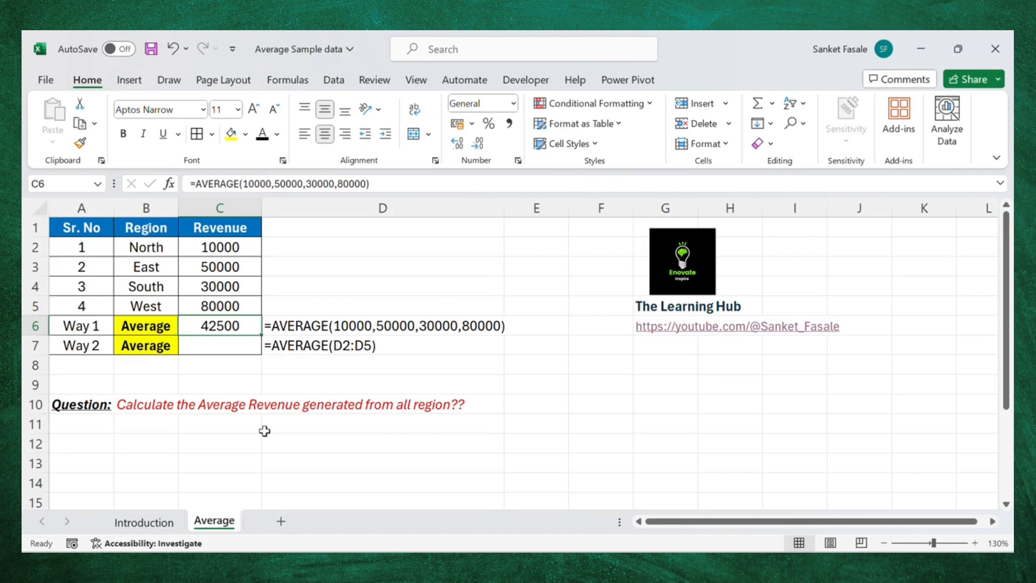
pyautogui.press('Up')
pyautogui.press('Up')
pyautogui.press('Up')
pyautogui.press('Up')
pyautogui.hotkey('shift', 'Down')
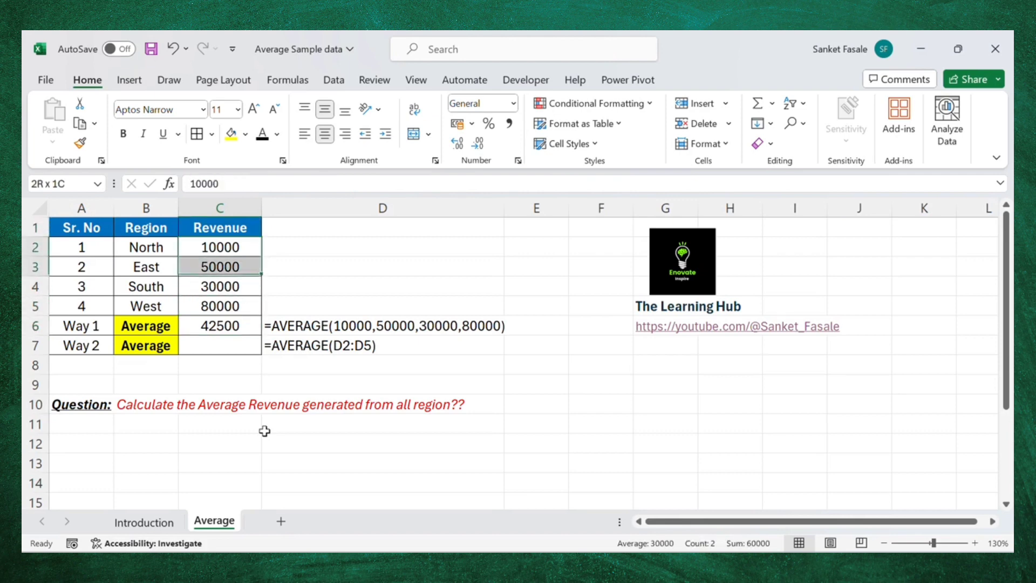
pyautogui.hotkey('shift', 'Down')
pyautogui.hotkey('shift', 'Down')
pyautogui.hotkey('shift', 'Down')
pyautogui.hotkey('shift', 'Up')
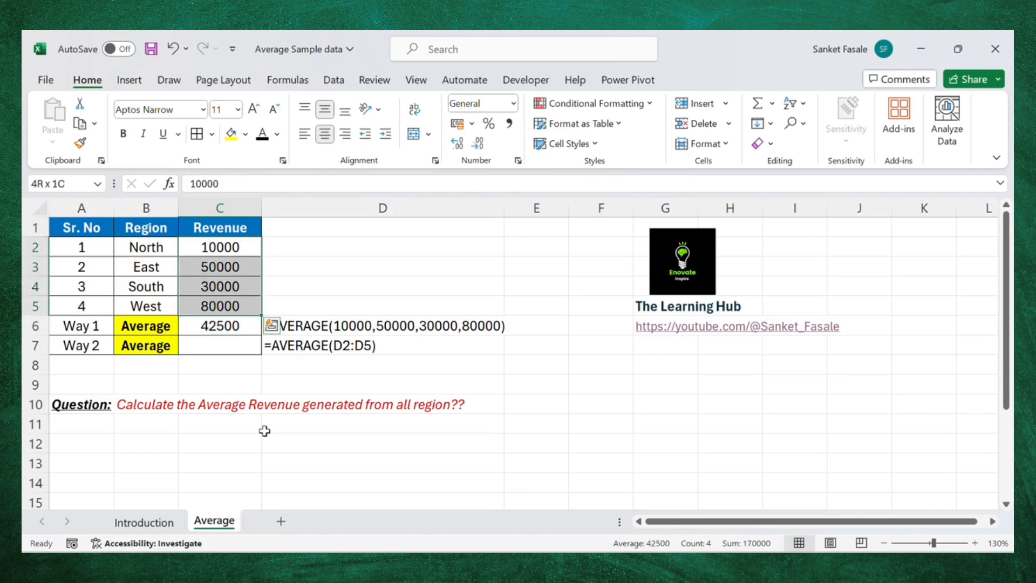
# Enter the formula =AVERAGE(C2:C5) in cell C7 for the Way 2 average
pyautogui.click(226, 370)
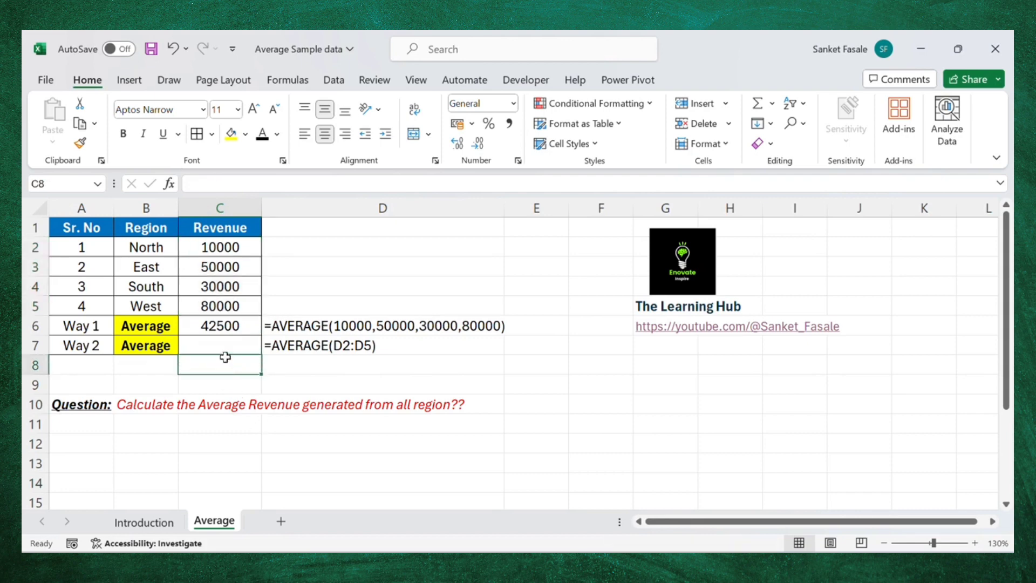
pyautogui.click(224, 346)
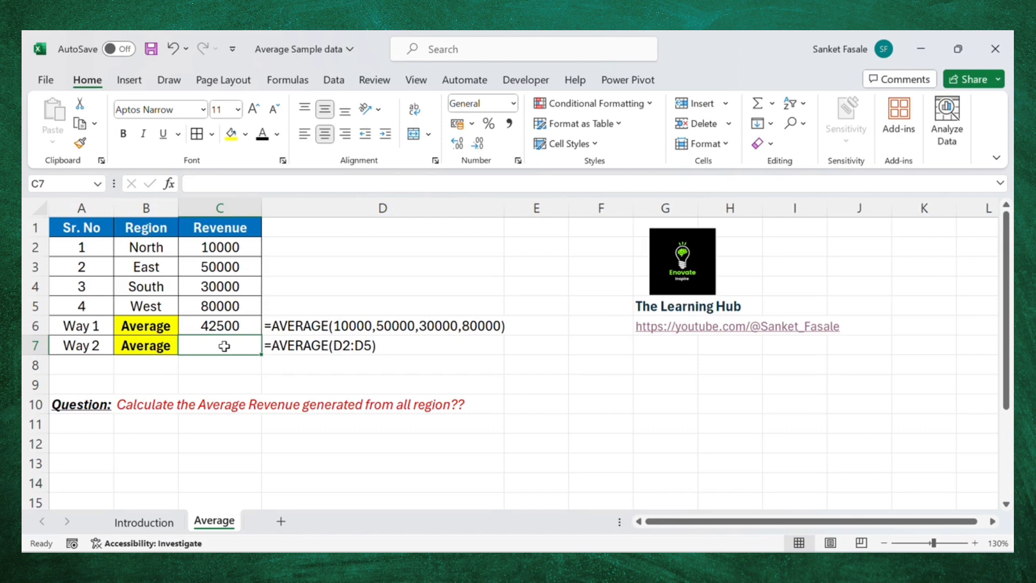
pyautogui.click(356, 345)
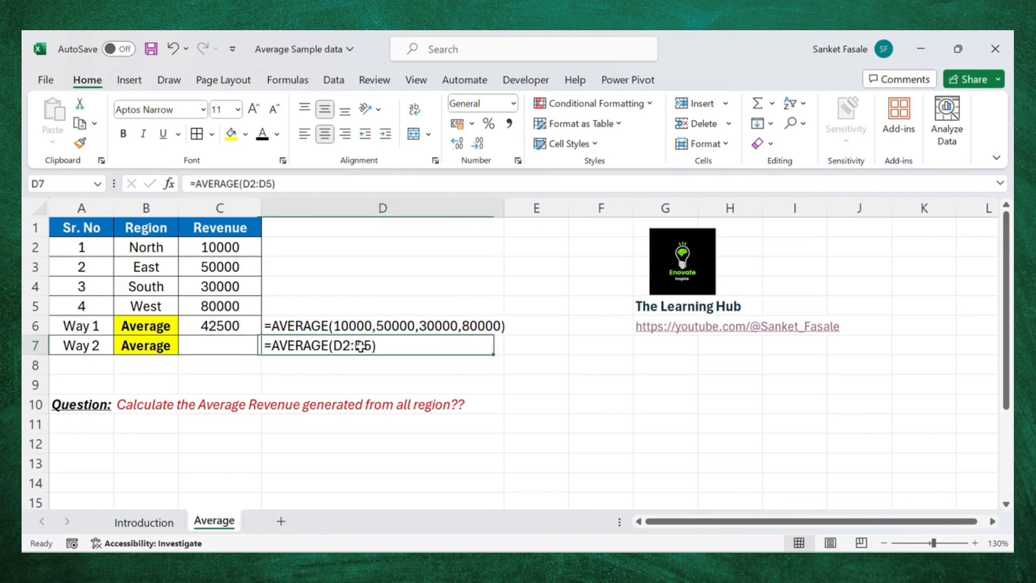
pyautogui.click(229, 347)
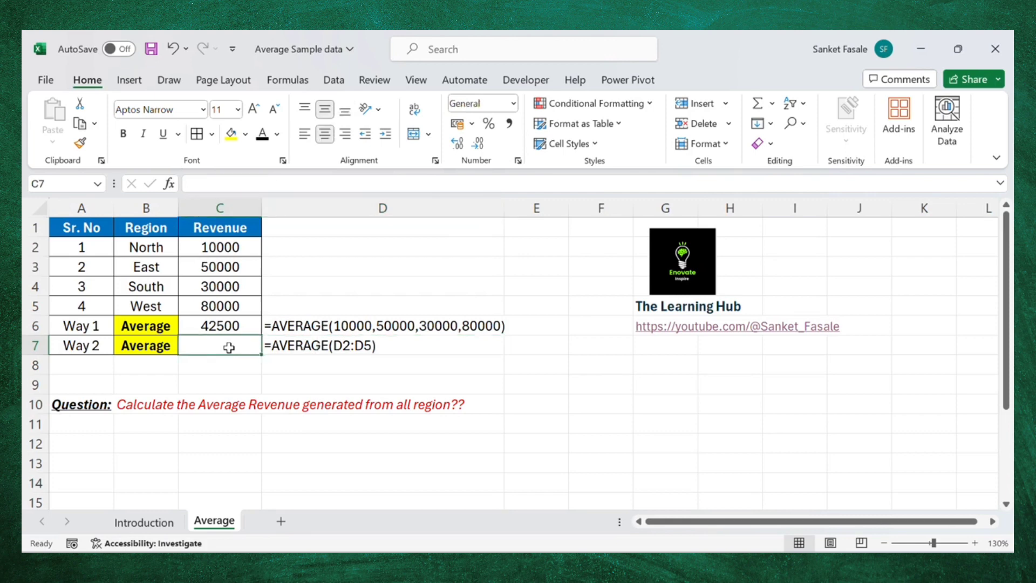
pyautogui.write('=')
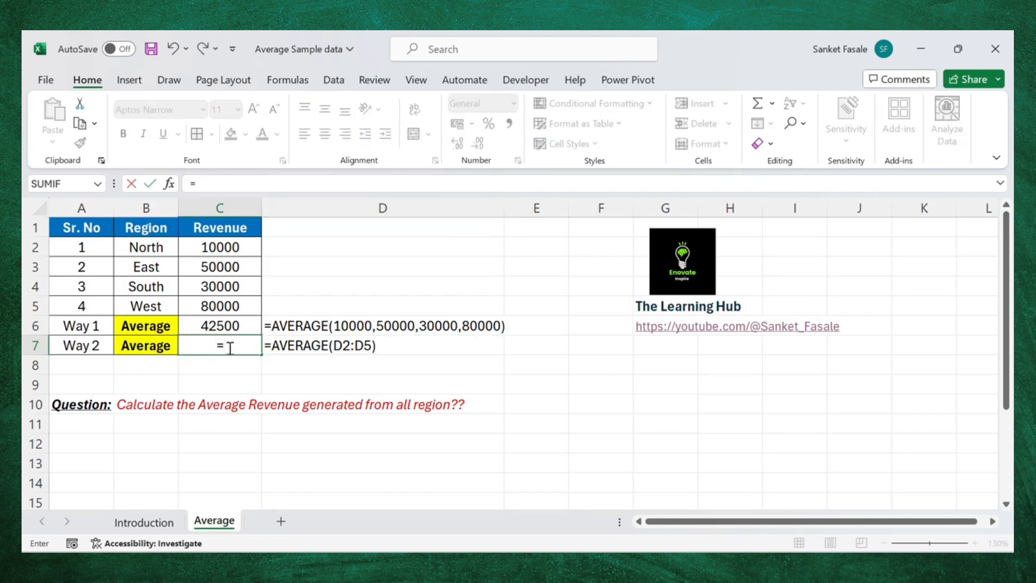
pyautogui.write('ave')
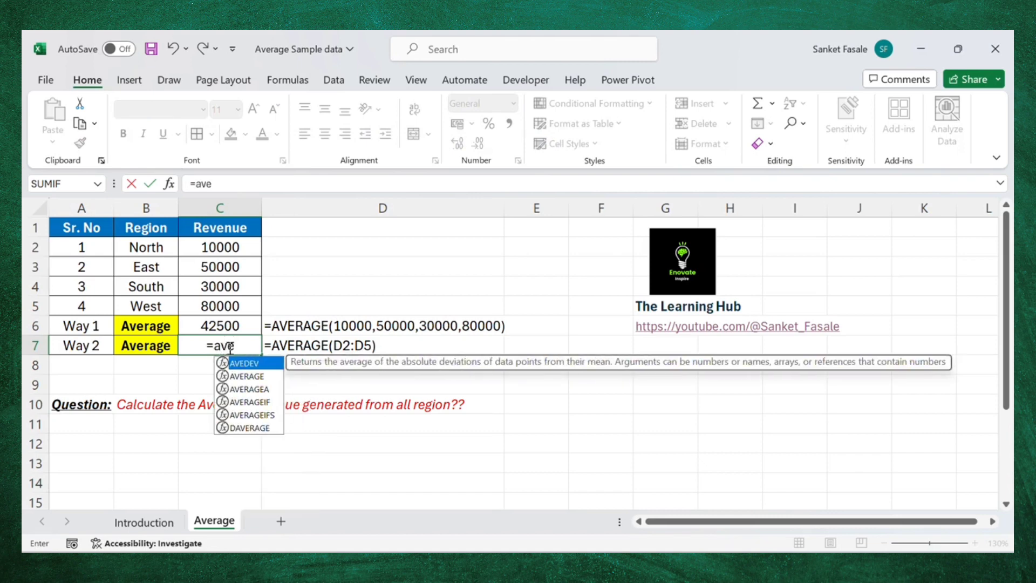
pyautogui.doubleClick(243, 376)
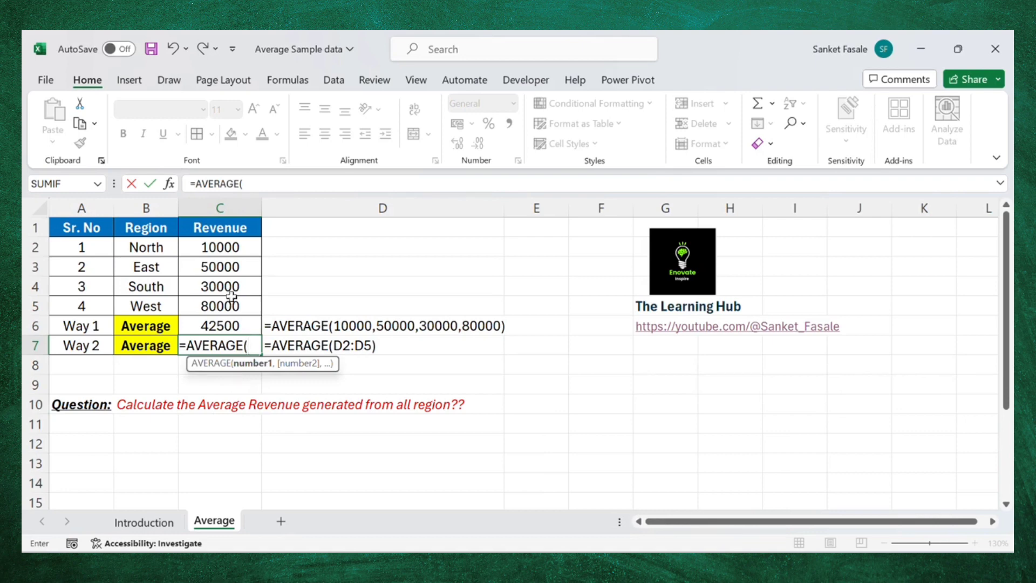
pyautogui.click(229, 246)
pyautogui.moveTo(228, 245); pyautogui.dragTo(238, 305)
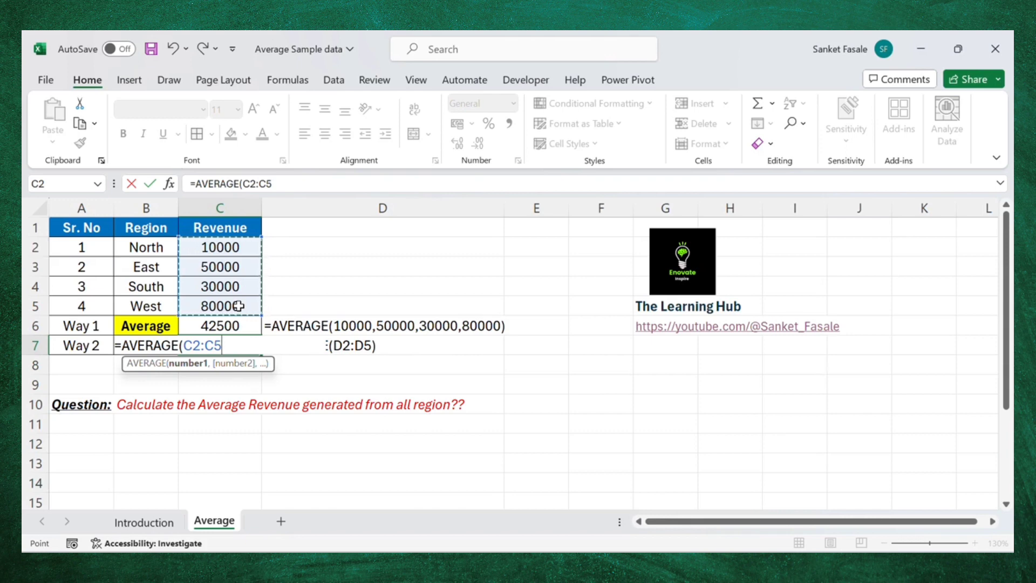
pyautogui.write(')')
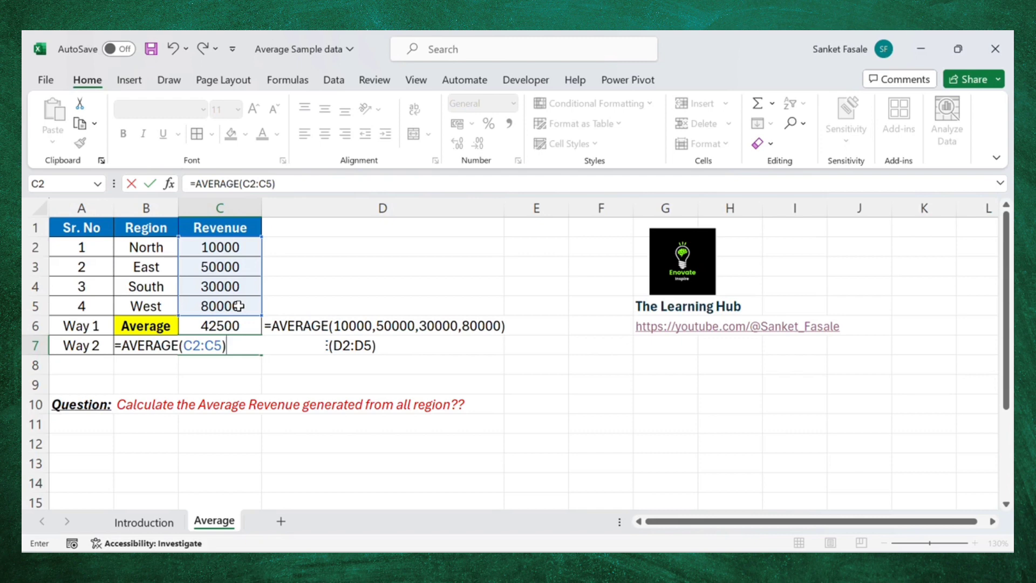
pyautogui.press('Return')
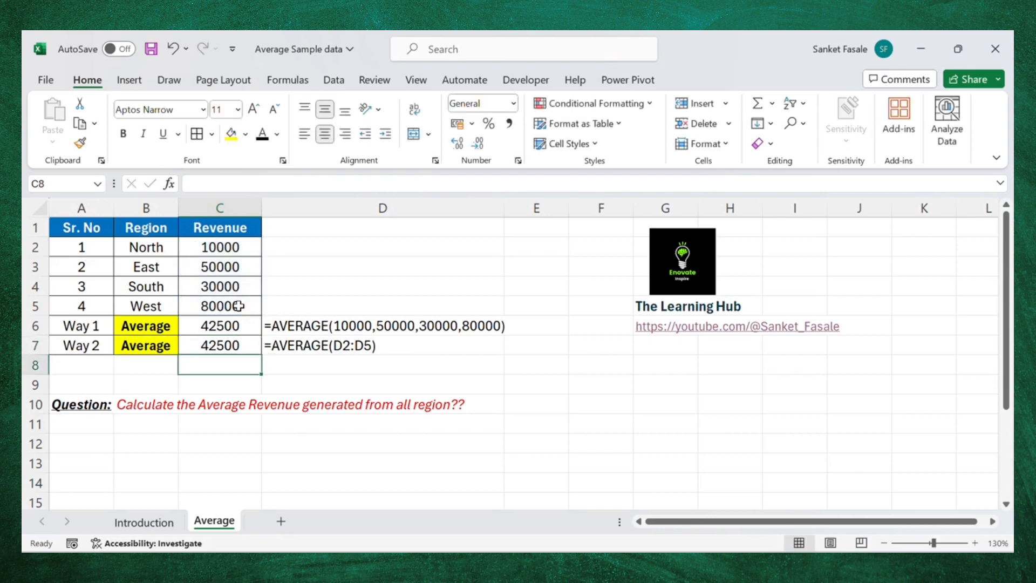
# Compare the Way 1 formula in C6 with the Way 2 range formula in C7
pyautogui.press('Up')
pyautogui.press('Up')
pyautogui.press('Down')
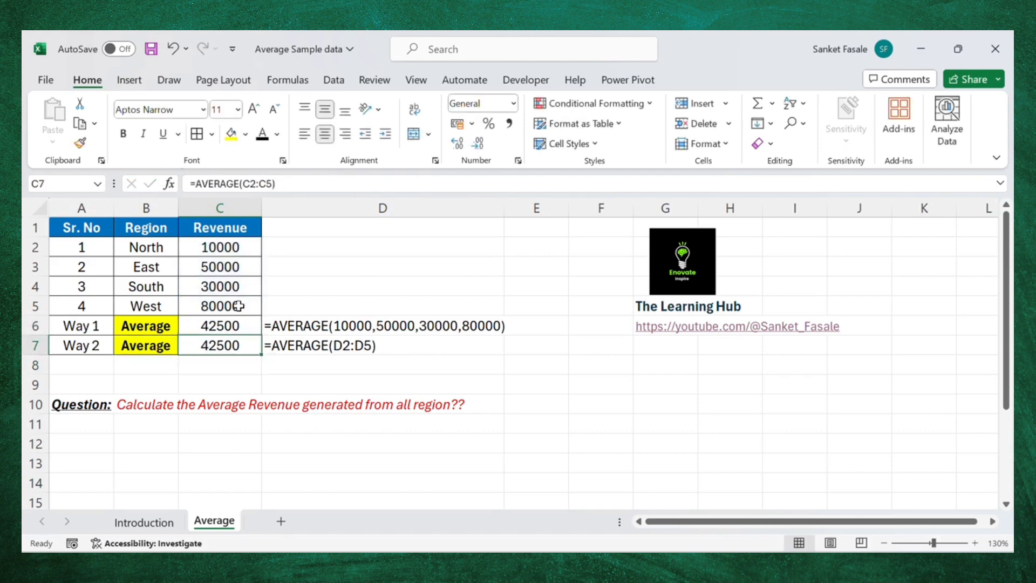
pyautogui.press('Up')
pyautogui.press('Down')
pyautogui.press('Up')
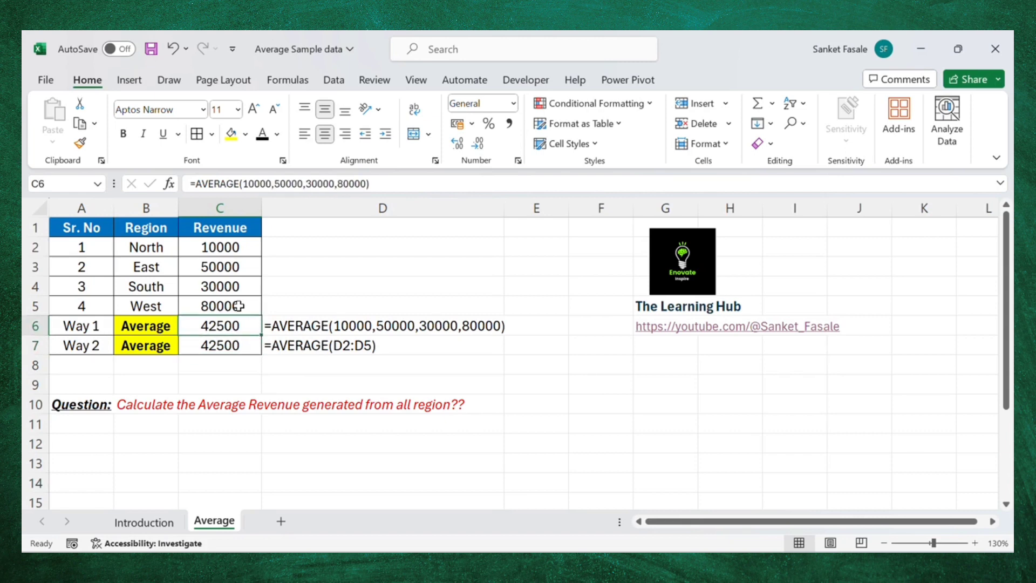
pyautogui.press('Down')
pyautogui.press('Up')
pyautogui.press('Down')
pyautogui.press('Down')
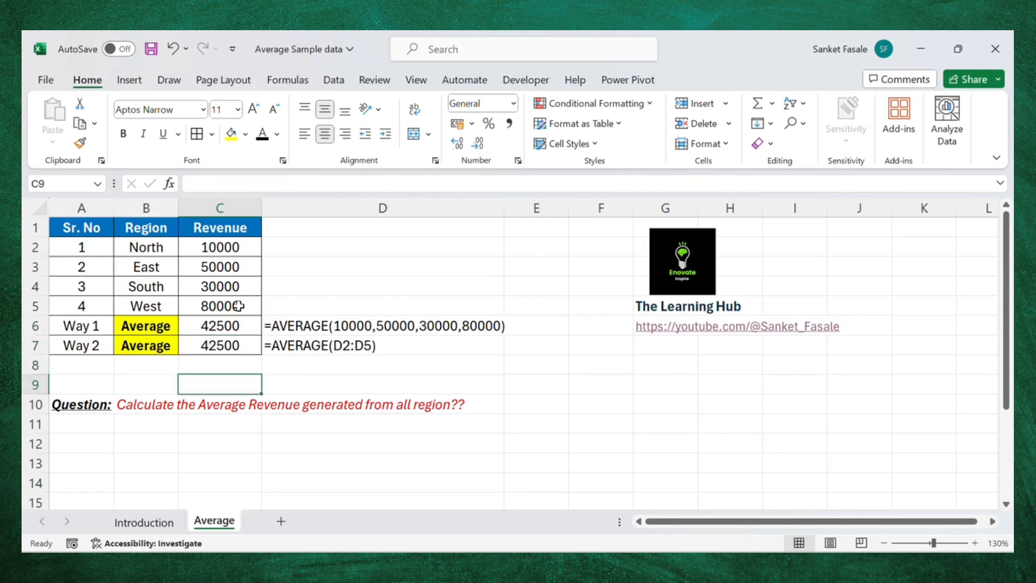
pyautogui.press('Right')
pyautogui.press('Left')
pyautogui.press('Left')
pyautogui.press('Left')
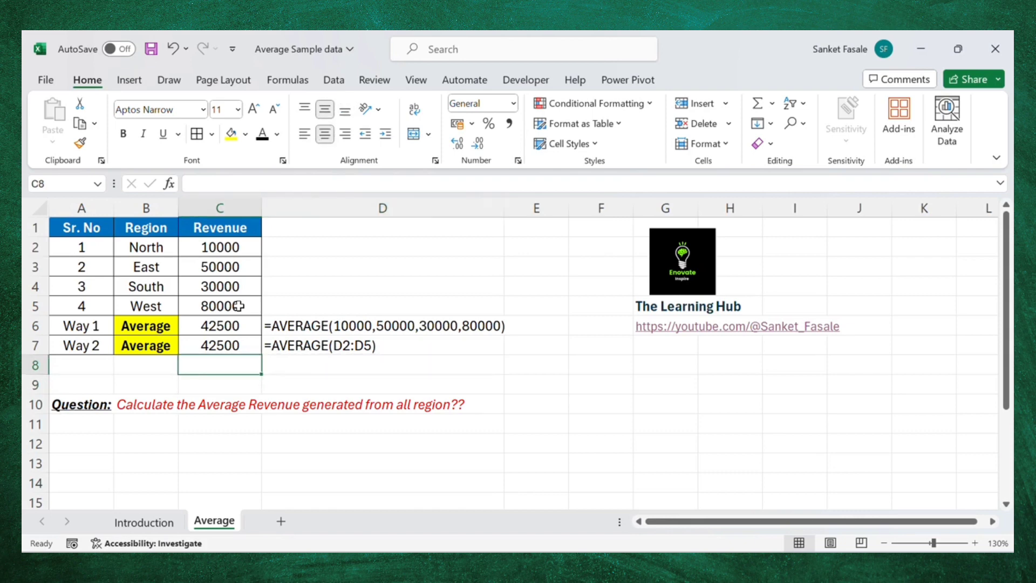
pyautogui.press('Up')
pyautogui.press('Right')
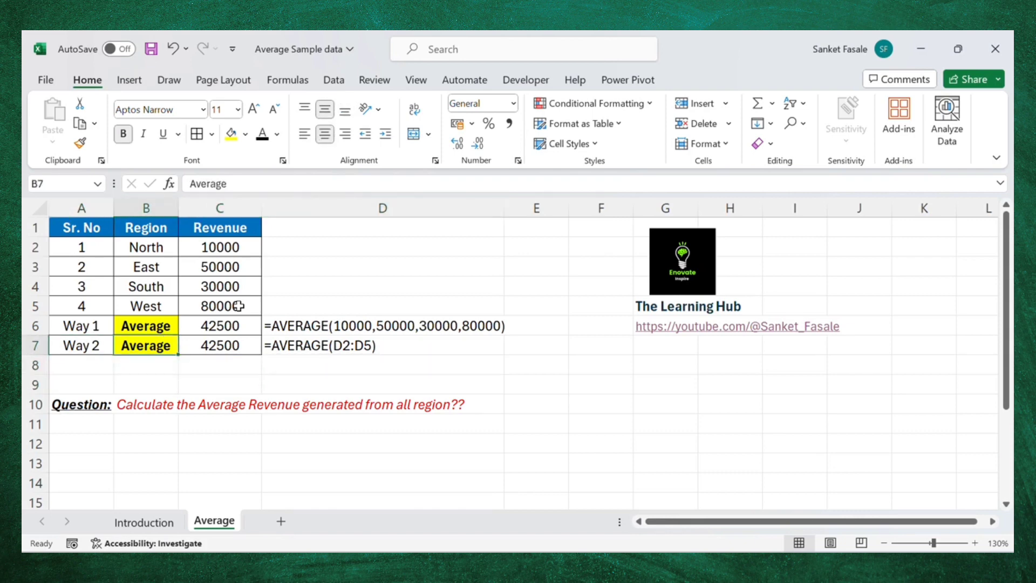
pyautogui.press('Left')
pyautogui.press('Up')
pyautogui.press('Down')
pyautogui.press('Down')
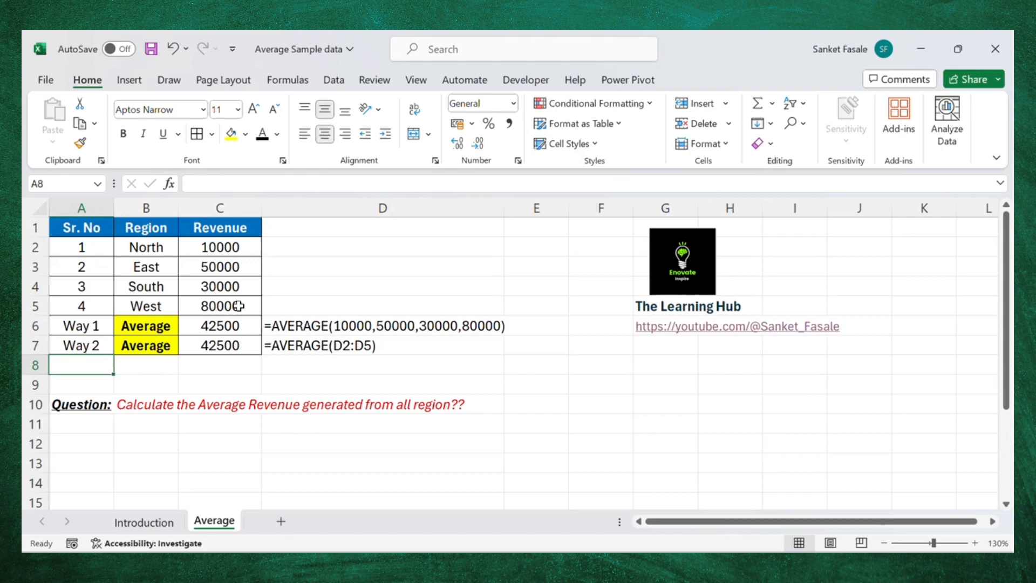
# Insert a new row above South and fill it with region East and revenue 30000
pyautogui.click(34, 285)
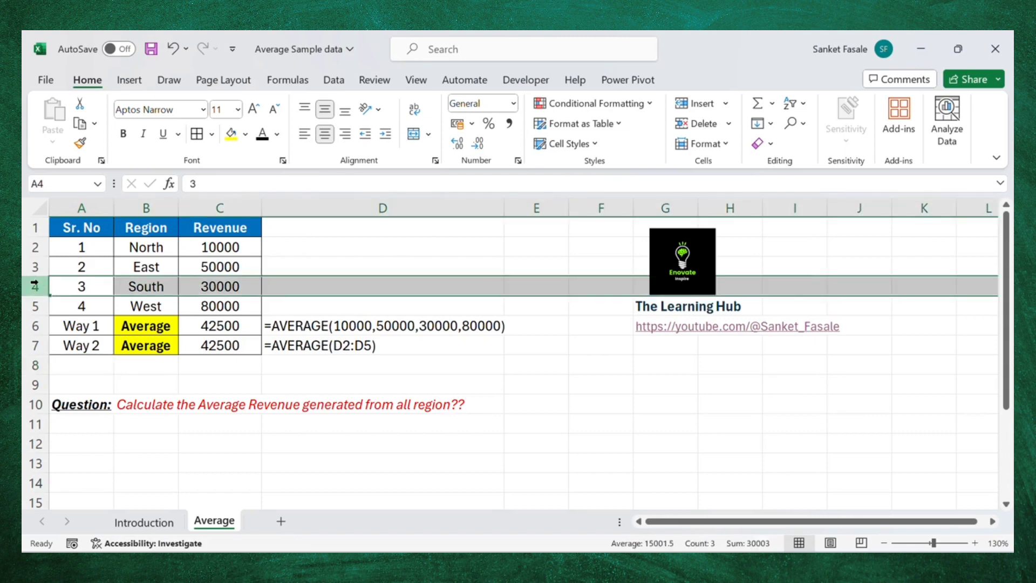
pyautogui.hotkey('ctrl', 'shift', '+')
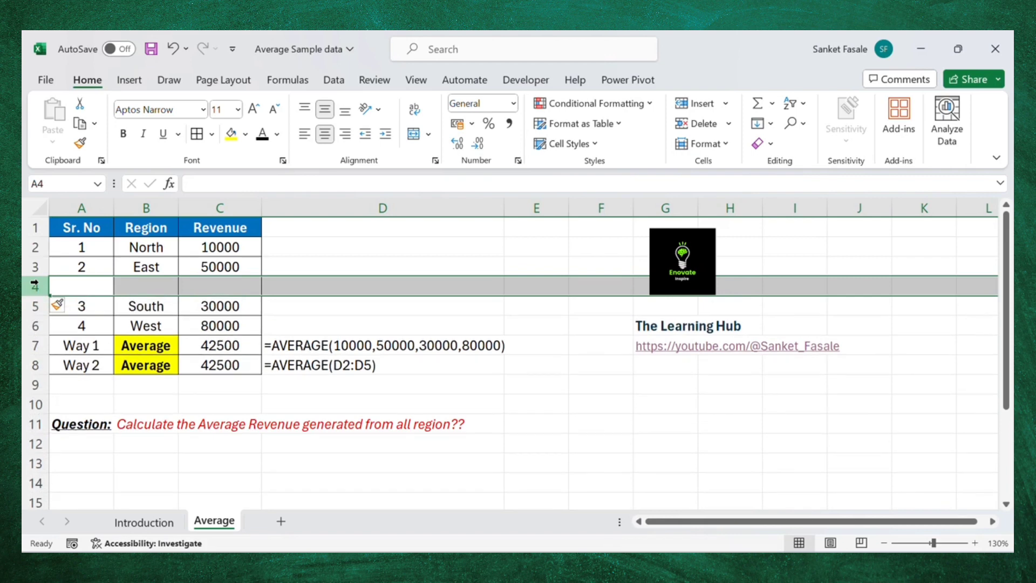
pyautogui.click(93, 289)
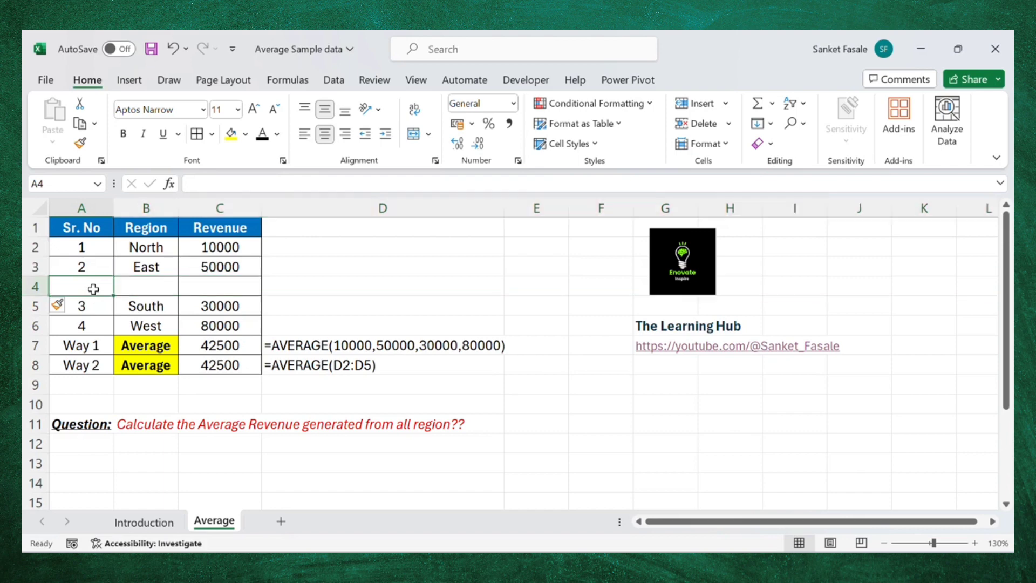
pyautogui.press('Right')
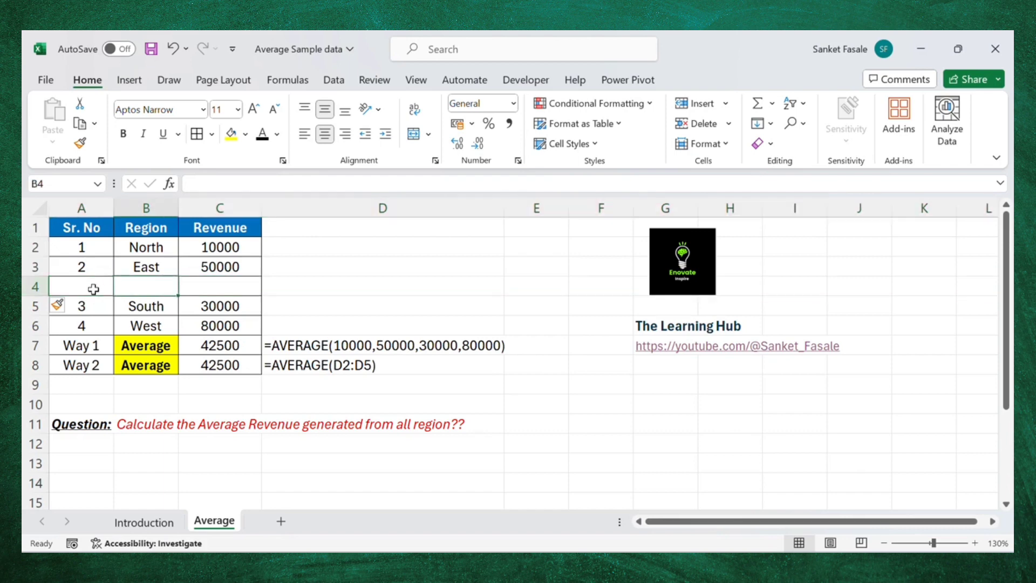
pyautogui.write('East')
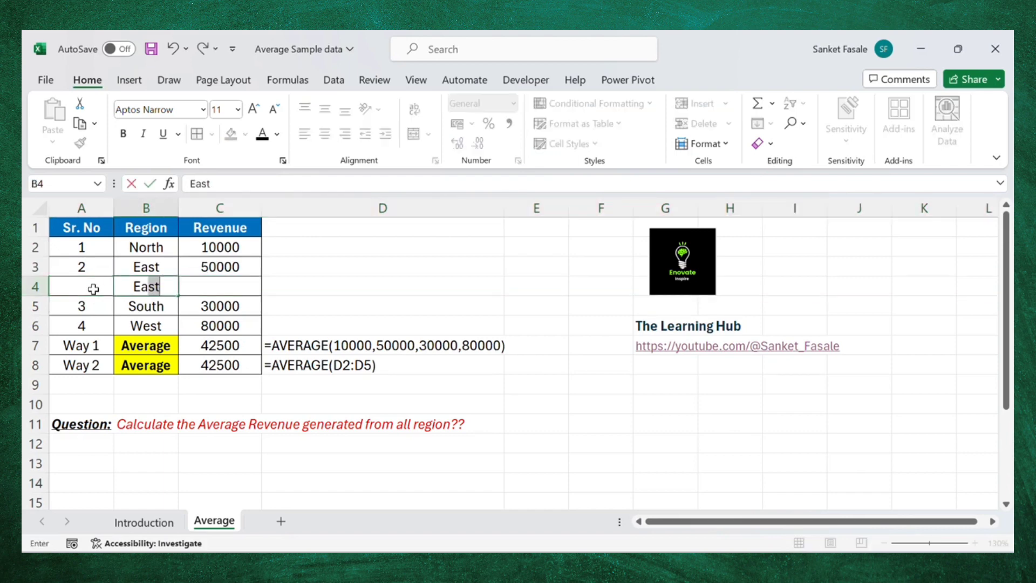
pyautogui.press('Tab')
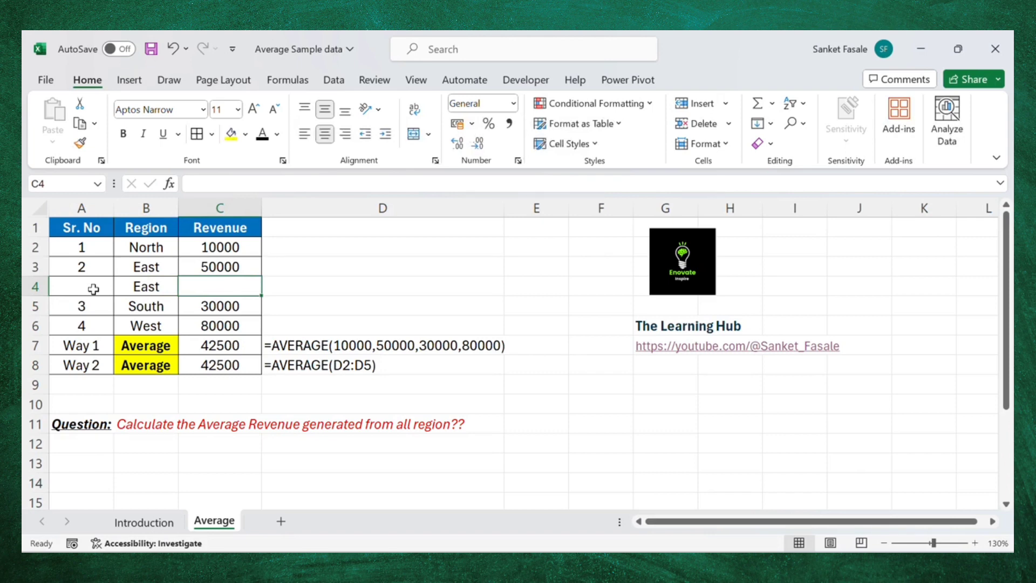
pyautogui.write('3000')
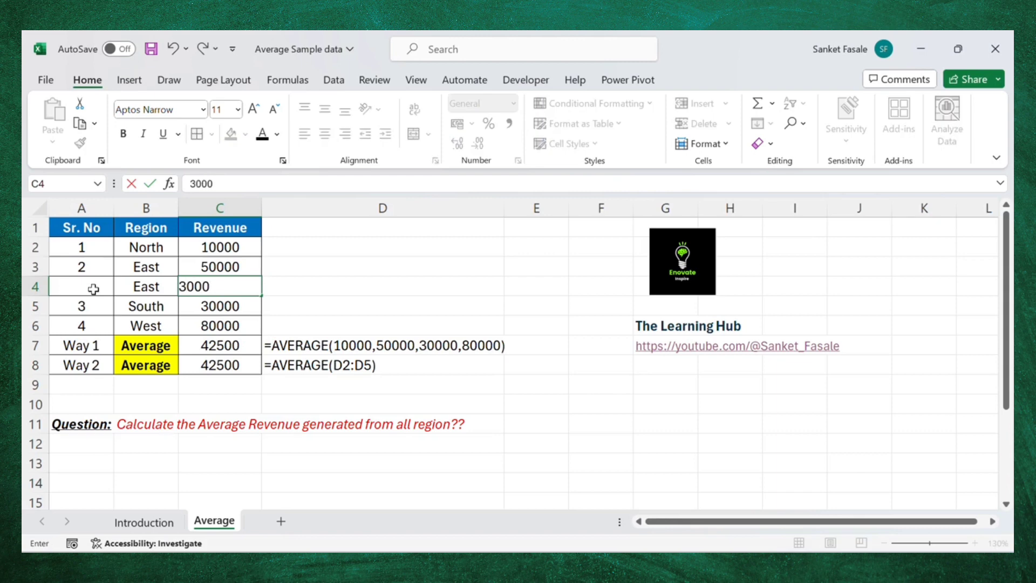
pyautogui.write('0')
pyautogui.hotkey('ctrl', 'Return')
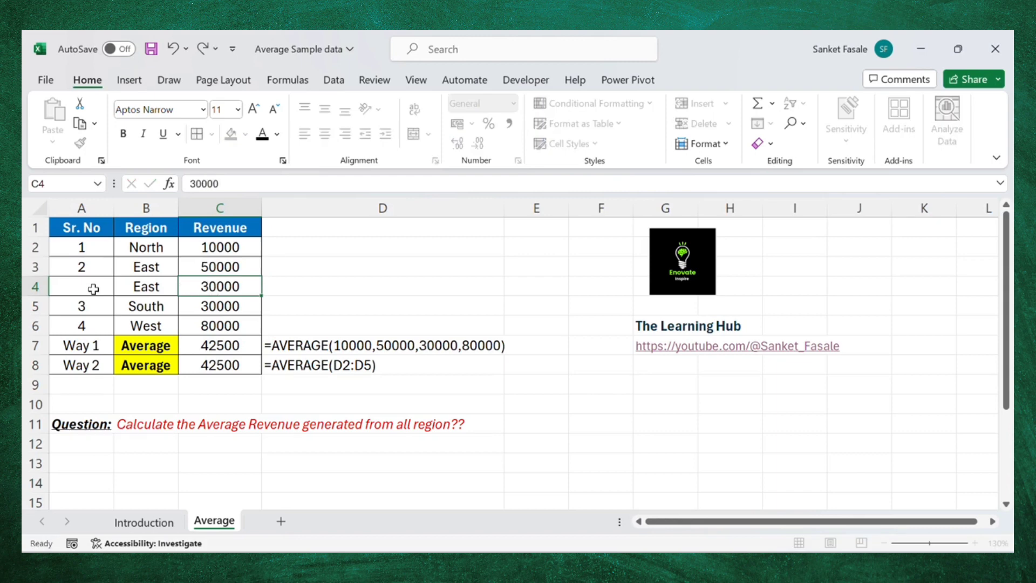
pyautogui.press('Return')
# Compare the Way 1 and Way 2 average formulas in C7 and C8 against the added East row's values
pyautogui.press('Down')
pyautogui.press('Down')
pyautogui.press('Down')
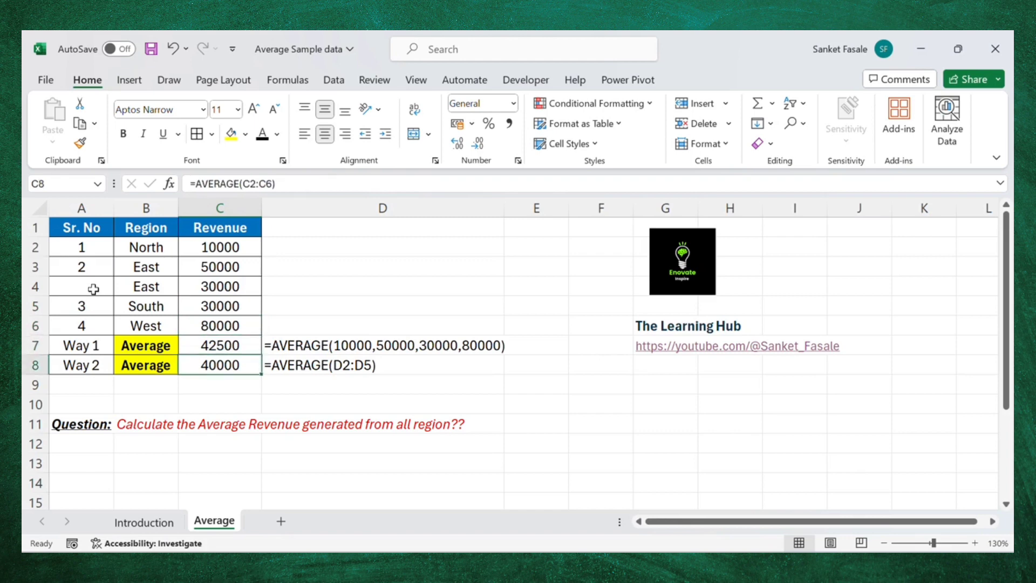
pyautogui.press('Up')
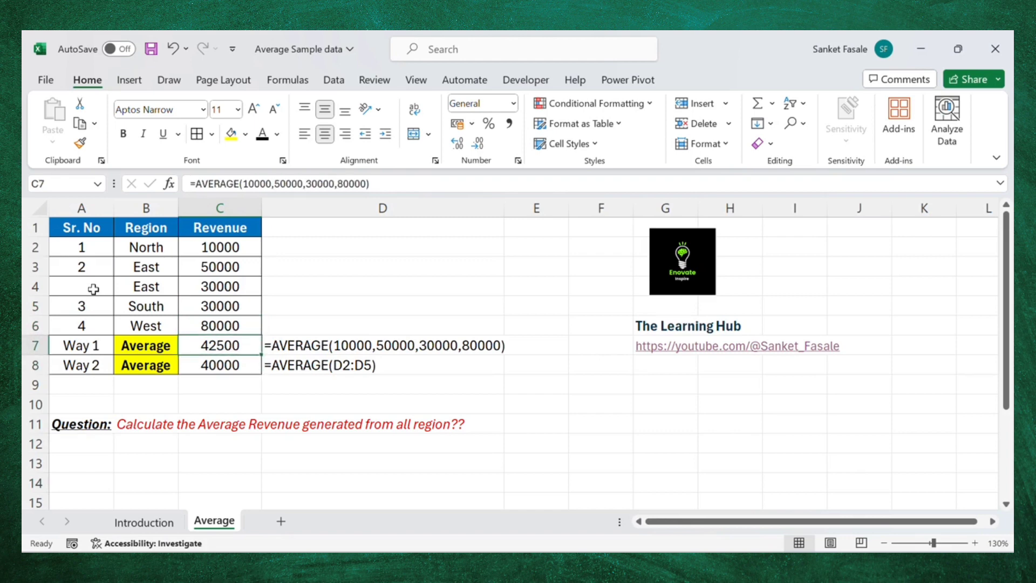
pyautogui.press('Down')
pyautogui.press('Up')
pyautogui.press('Down')
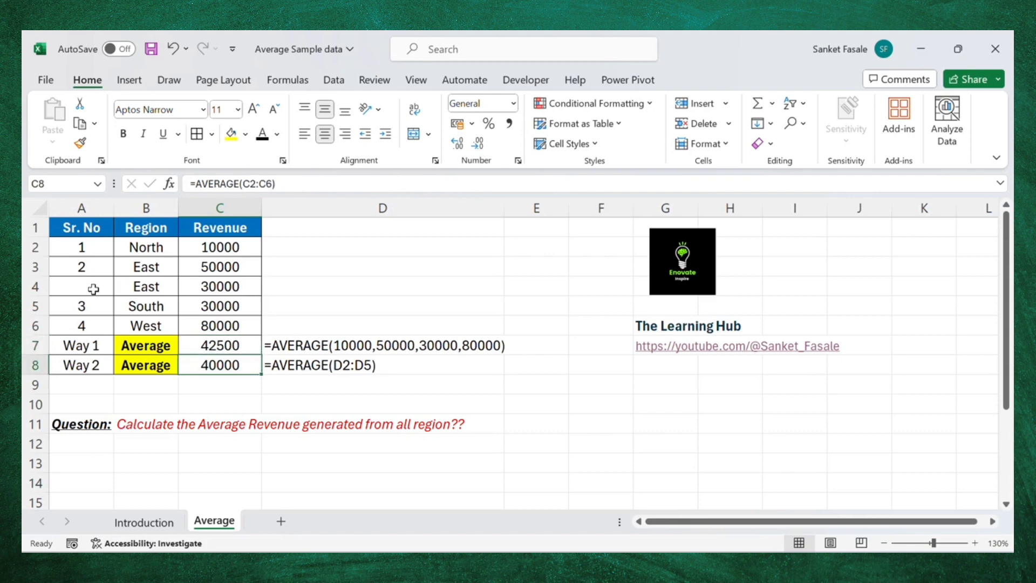
pyautogui.press('Up')
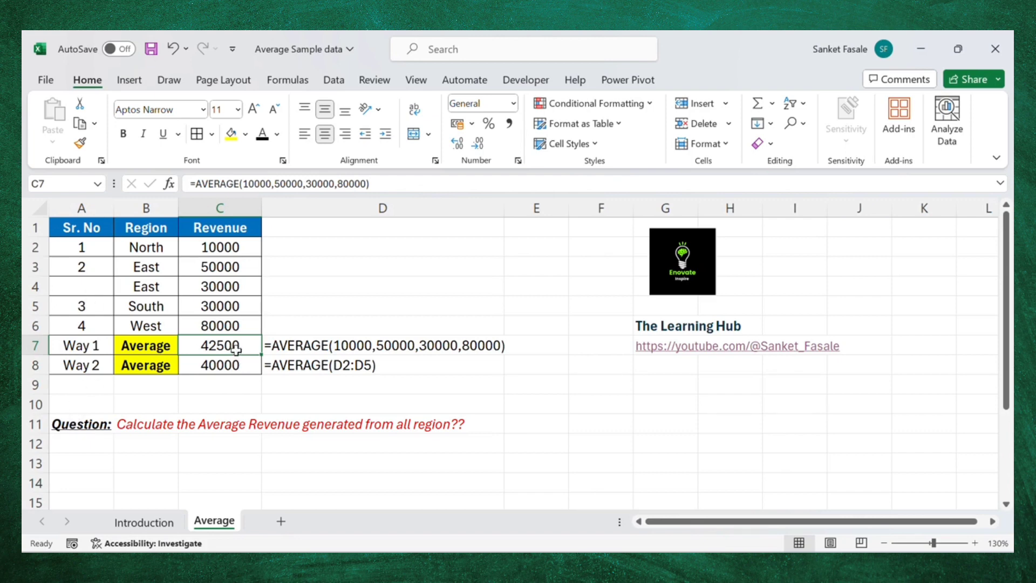
pyautogui.click(211, 287)
pyautogui.click(161, 287)
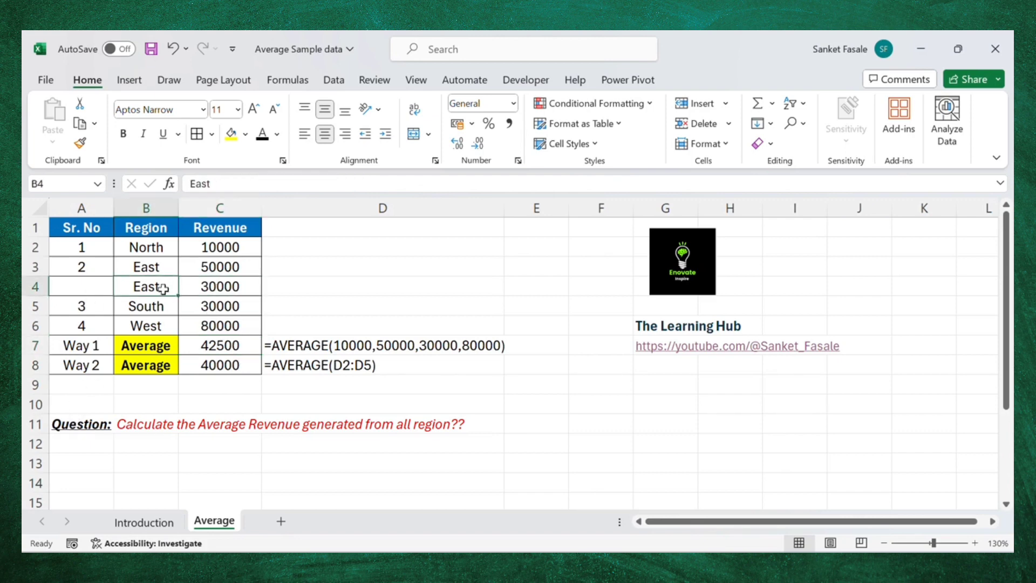
pyautogui.click(219, 300)
pyautogui.click(220, 286)
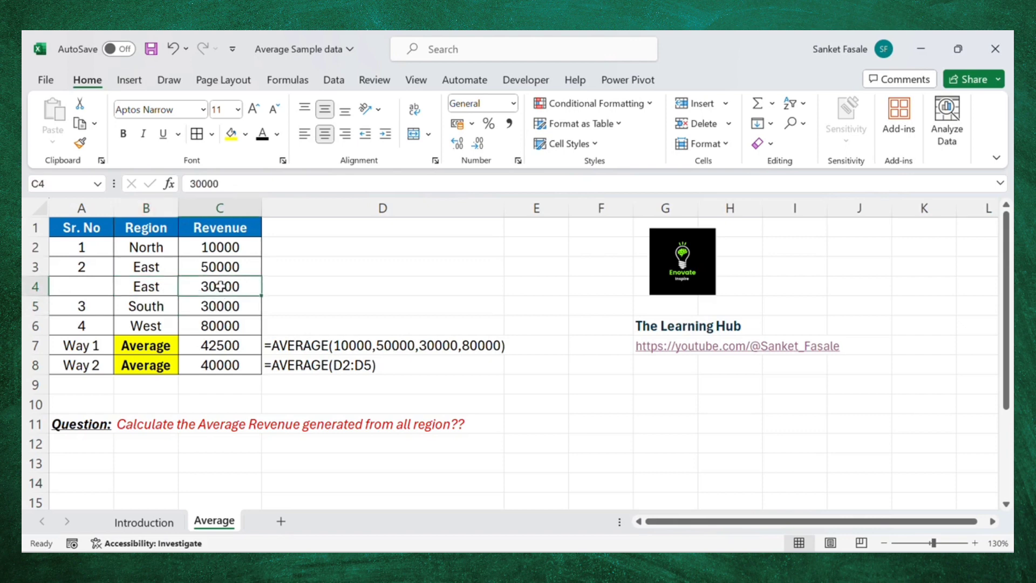
pyautogui.click(237, 346)
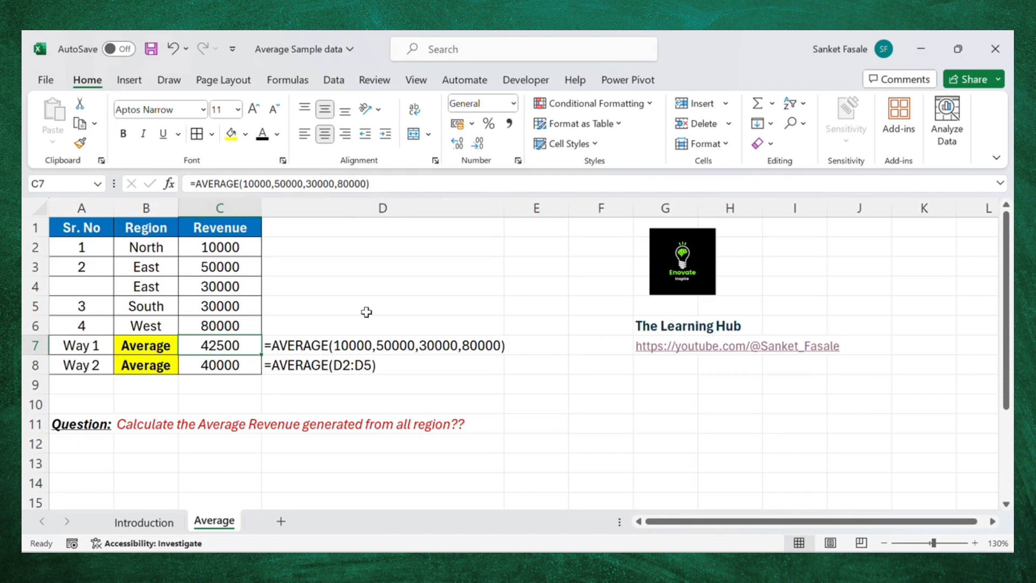
# Add the extra value 30000 to the sample Way 1 formula in D7, making it =AVERAGE(10000,50000,30000,30000,80000)
pyautogui.click(422, 347)
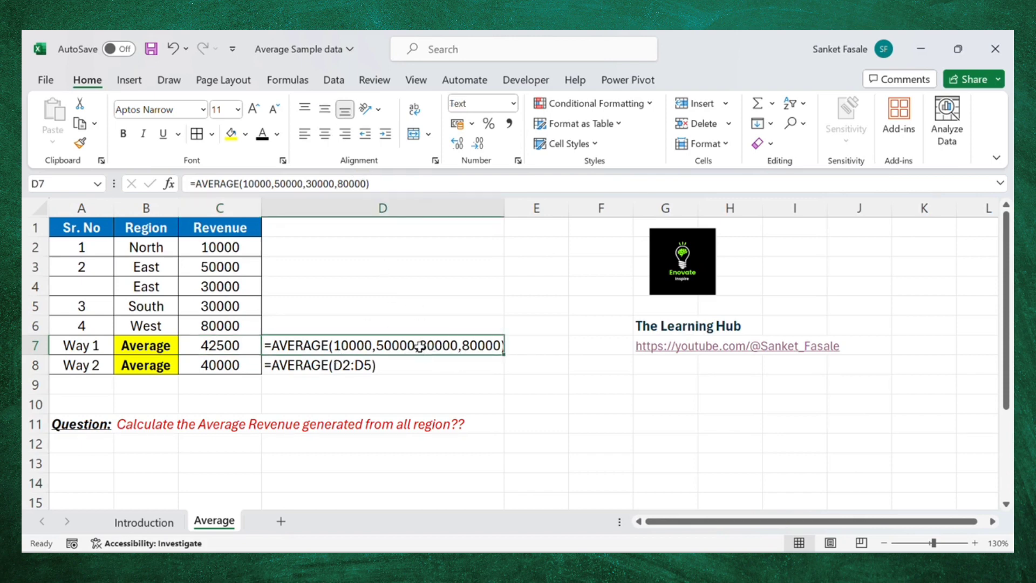
pyautogui.doubleClick(421, 347)
pyautogui.write('300')
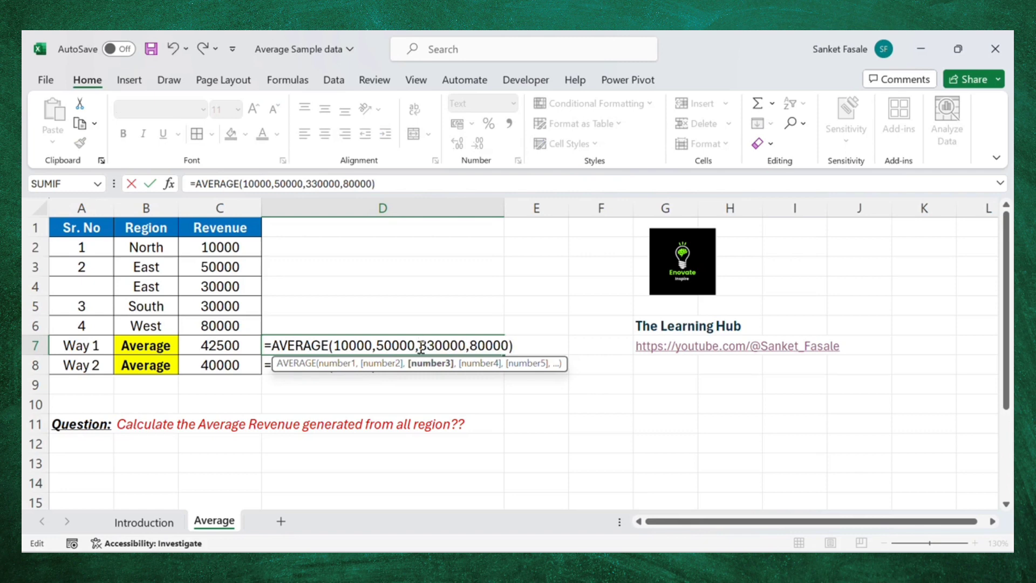
pyautogui.write('00,')
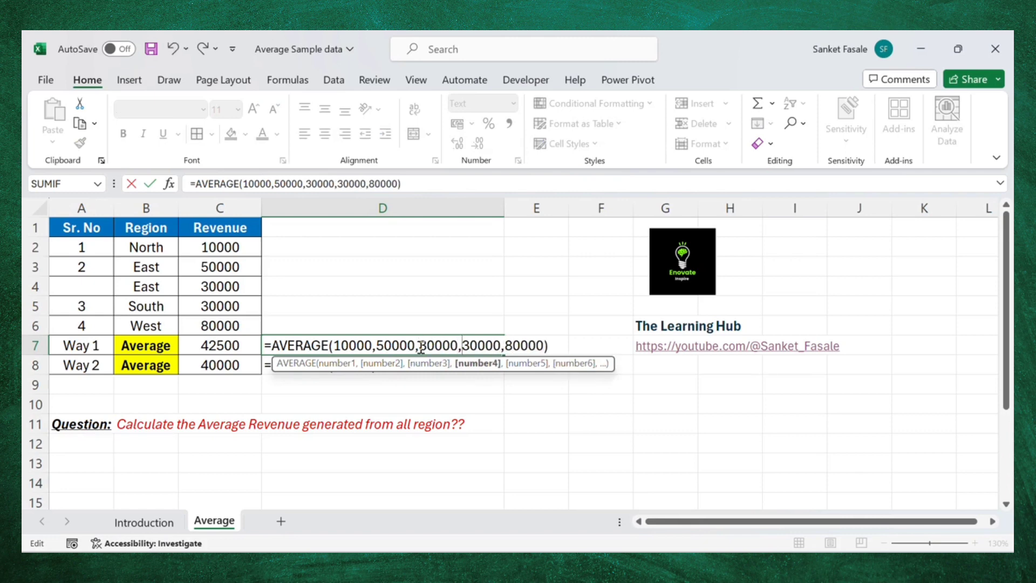
pyautogui.press('Return')
pyautogui.press('Left')
pyautogui.press('Up')
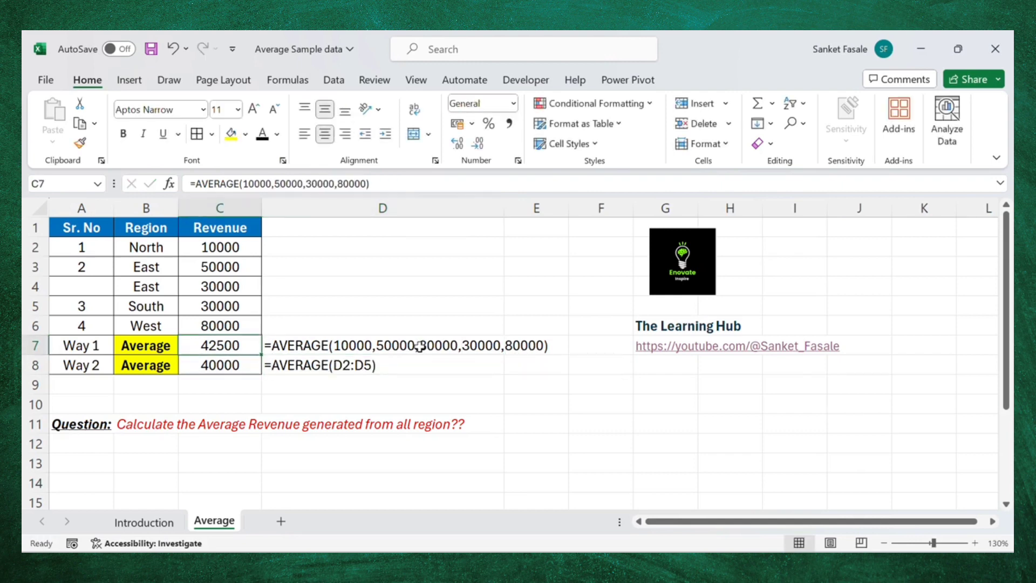
# Add the extra value 30000 to the Way 1 formula in C7, making it =AVERAGE(10000,50000,30000,30000,80000)
pyautogui.click(307, 183)
pyautogui.write('0000')
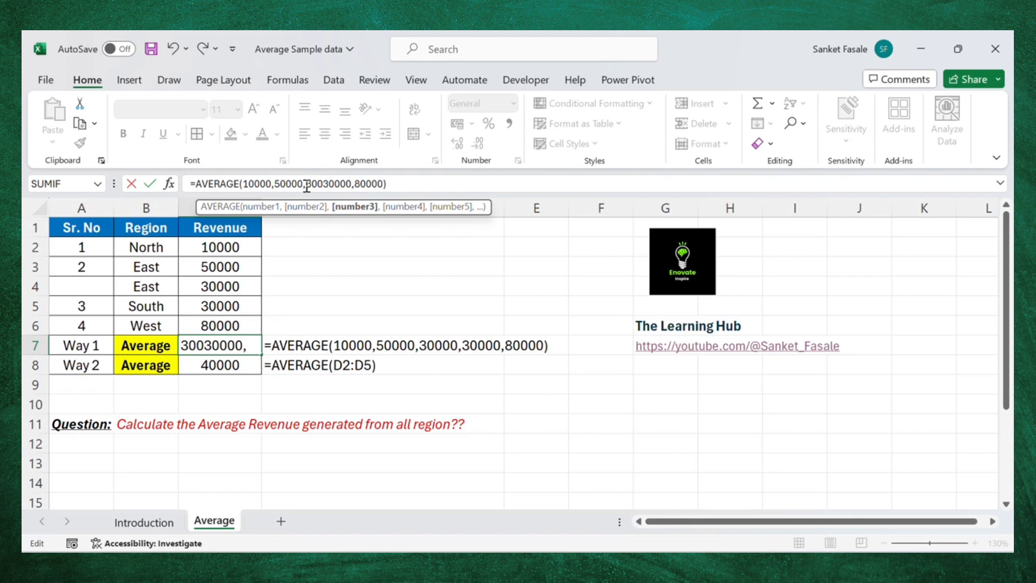
pyautogui.write(',')
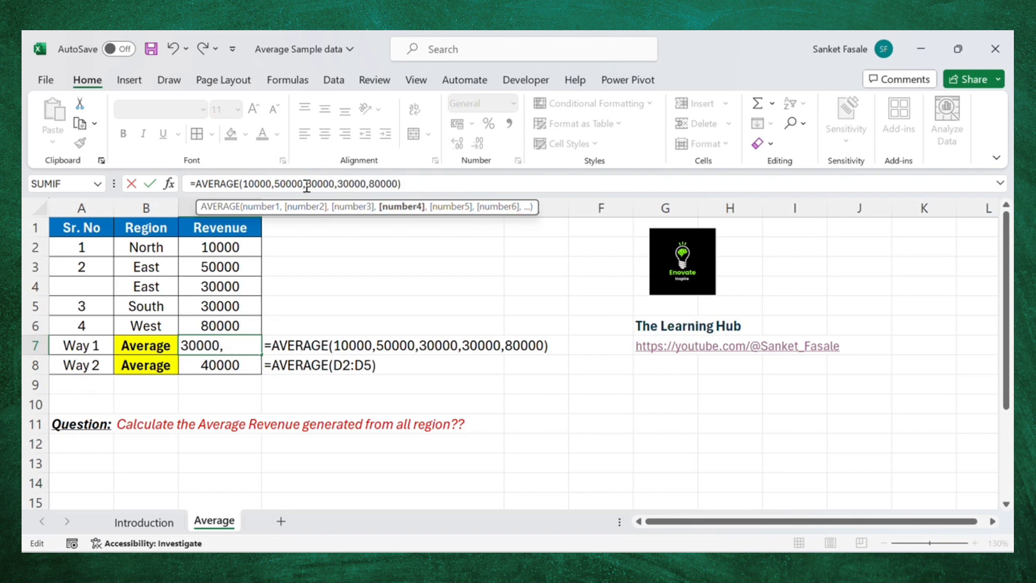
pyautogui.press('Return')
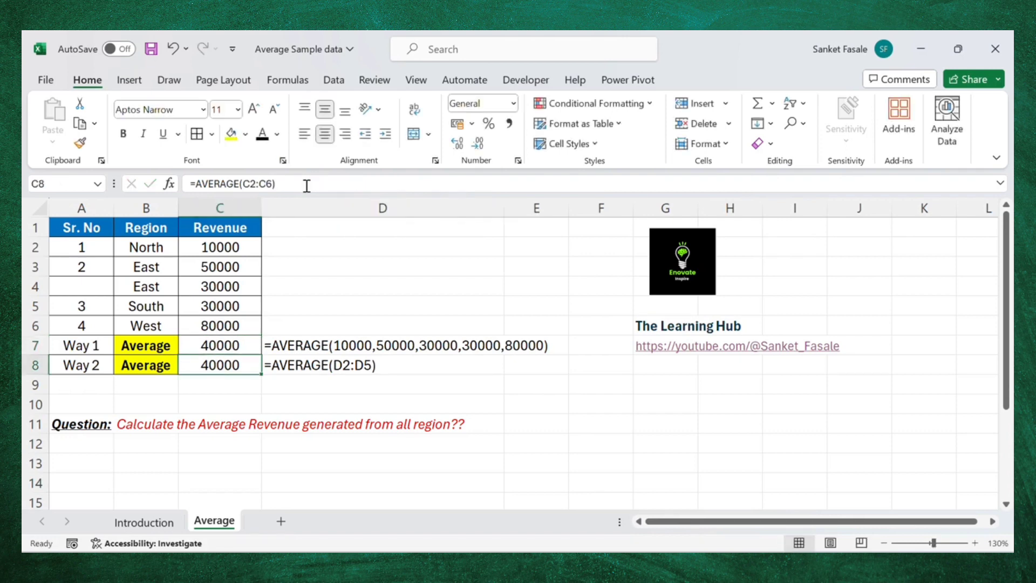
# Compare the Way 1 and Way 2 averages in C7 and C8, and check the sample range formula in D8
pyautogui.press('Up')
pyautogui.hotkey('shift', 'Down')
pyautogui.press('Down')
pyautogui.press('Down')
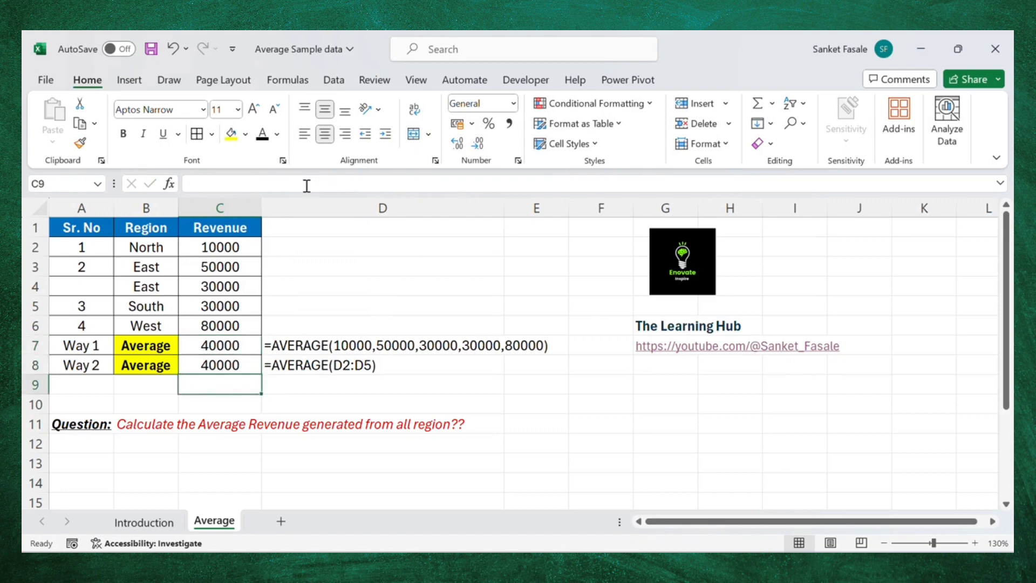
pyautogui.press('Up')
pyautogui.press('Right')
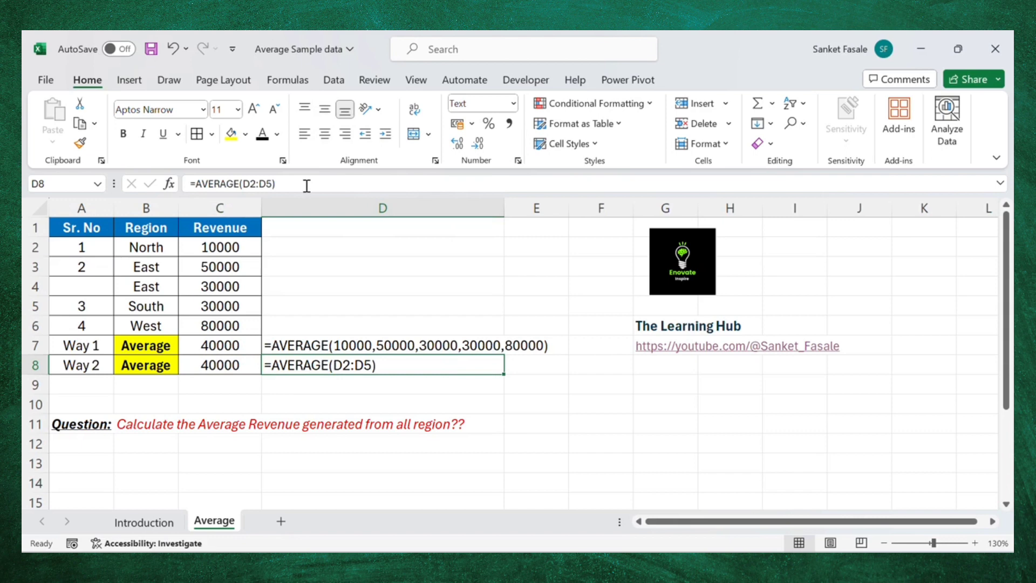
pyautogui.press('Left')
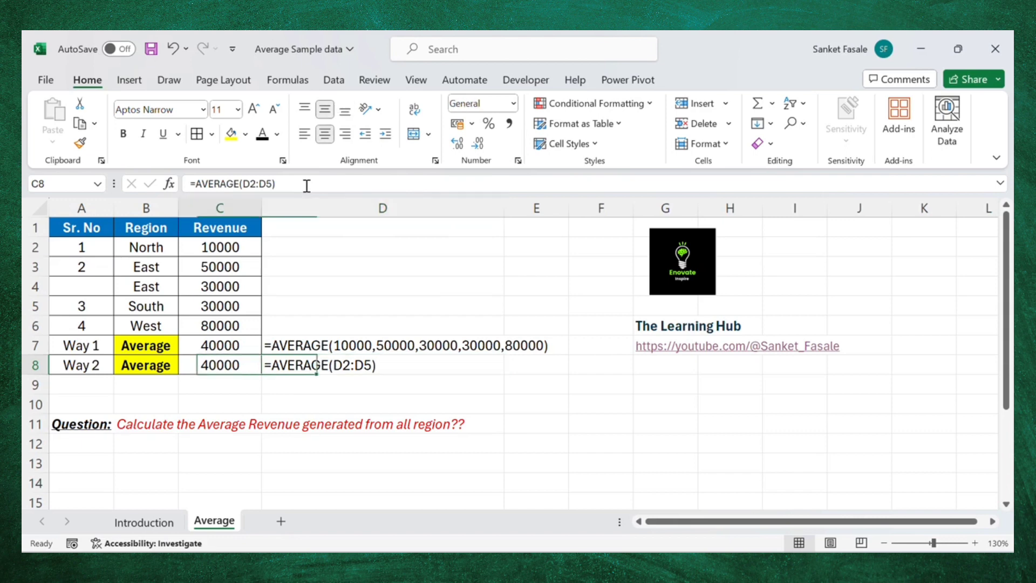
pyautogui.press('Down')
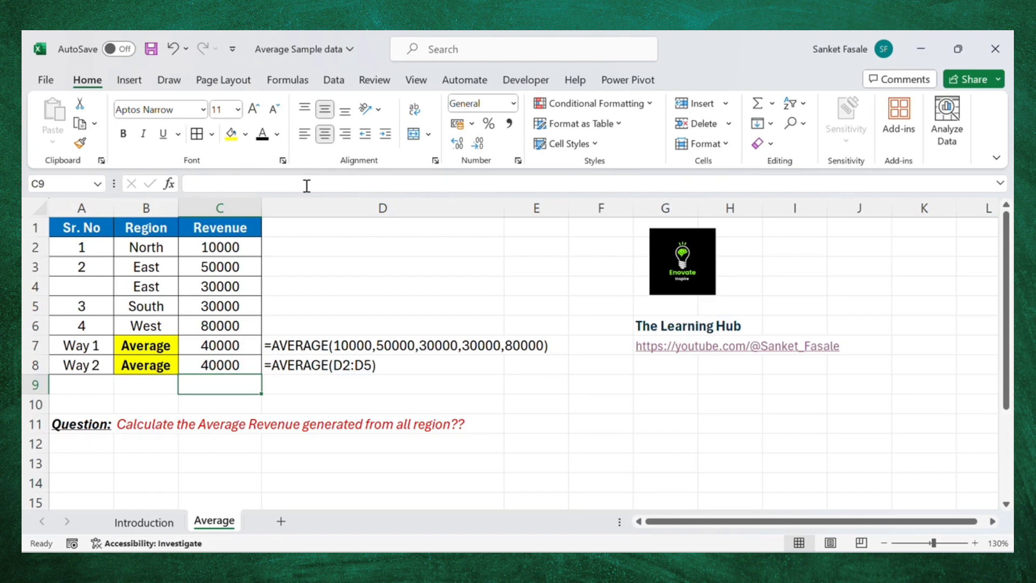
# Review the individual revenue values from C2 downward that feed both average formulas
pyautogui.press('Up')
pyautogui.press('Up')
pyautogui.press('Up')
pyautogui.press('Up')
pyautogui.press('Up')
pyautogui.press('Up')
pyautogui.press('Up')
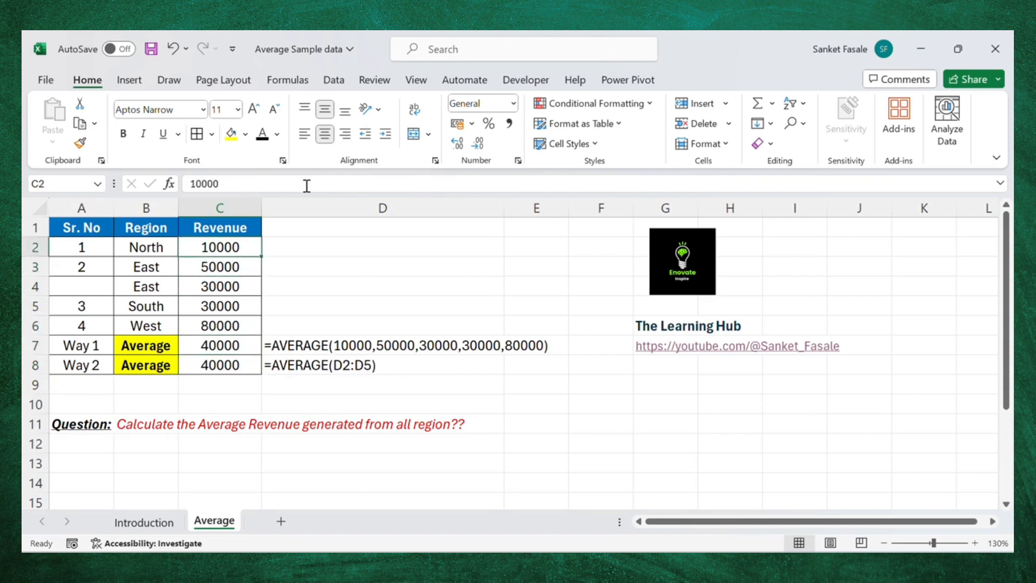
pyautogui.press('Down')
pyautogui.press('Down')
pyautogui.press('Down')
pyautogui.press('Down')
pyautogui.press('Down')
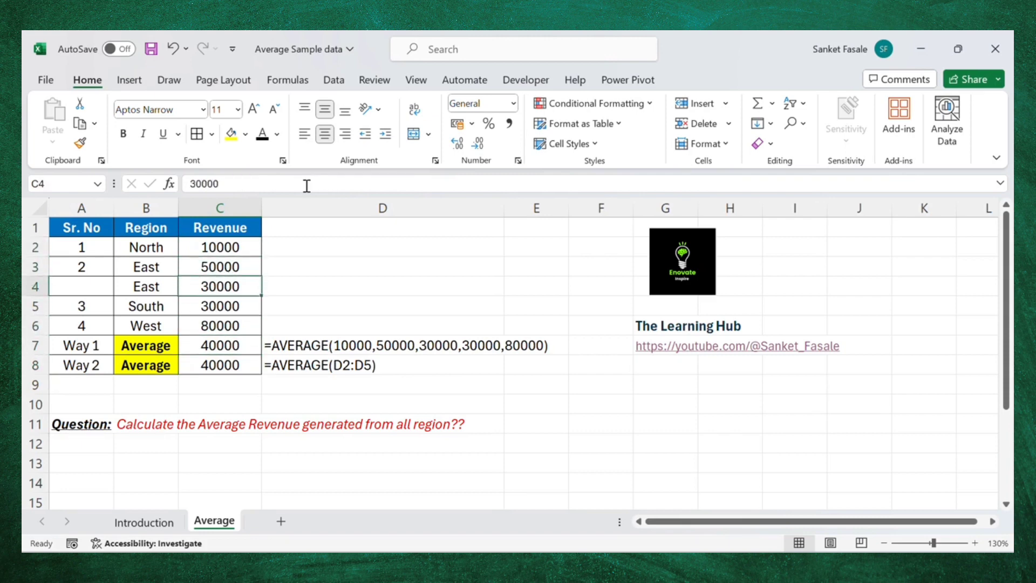
pyautogui.press('Up')
pyautogui.press('Up')
pyautogui.press('Up')
pyautogui.press('Up')
pyautogui.press('Up')
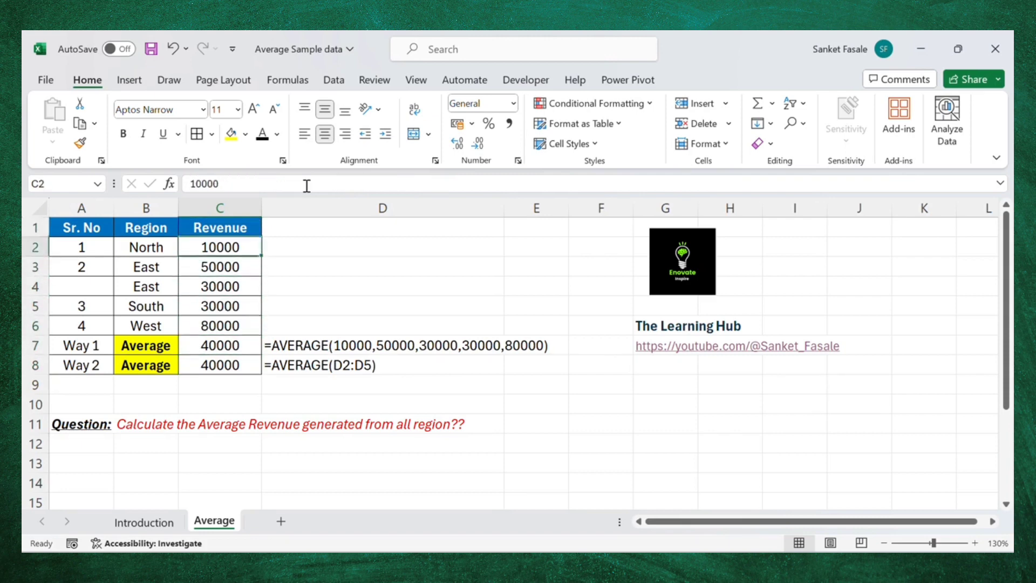
pyautogui.press('Down')
pyautogui.press('Down')
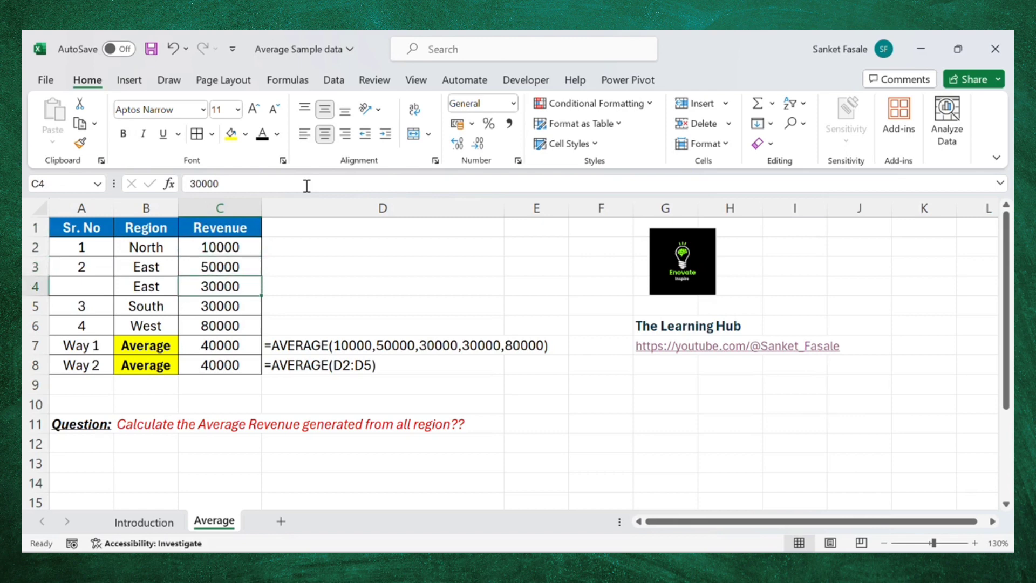
pyautogui.press('Up')
pyautogui.press('Up')
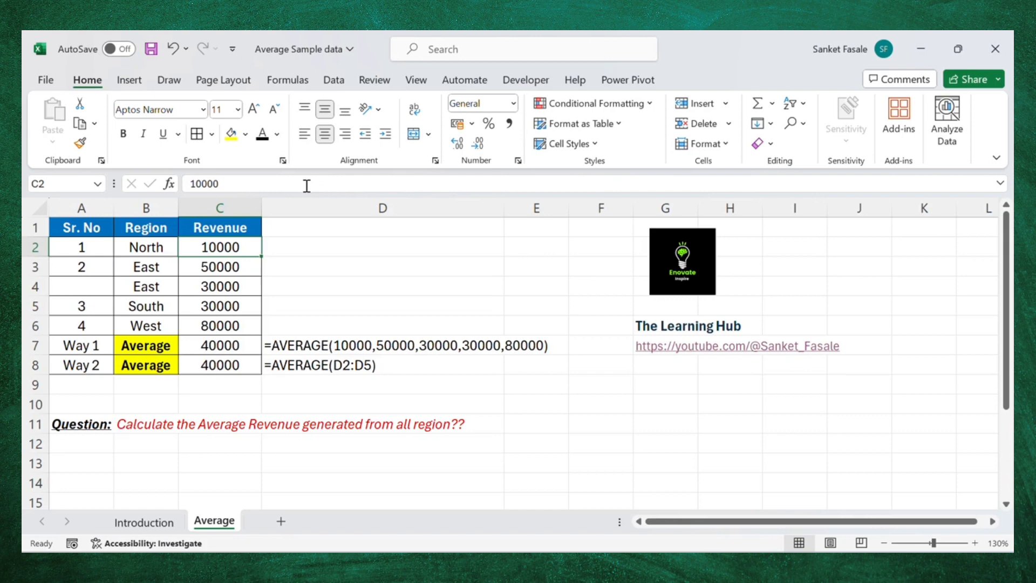
# Format the revenue and average values in C2:C8 with the ₹ English (India) accounting format
pyautogui.hotkey('shift', 'Down')
pyautogui.hotkey('shift', 'Down')
pyautogui.hotkey('shift', 'Down')
pyautogui.hotkey('shift', 'Down')
pyautogui.hotkey('shift', 'Down')
pyautogui.hotkey('shift', 'Down')
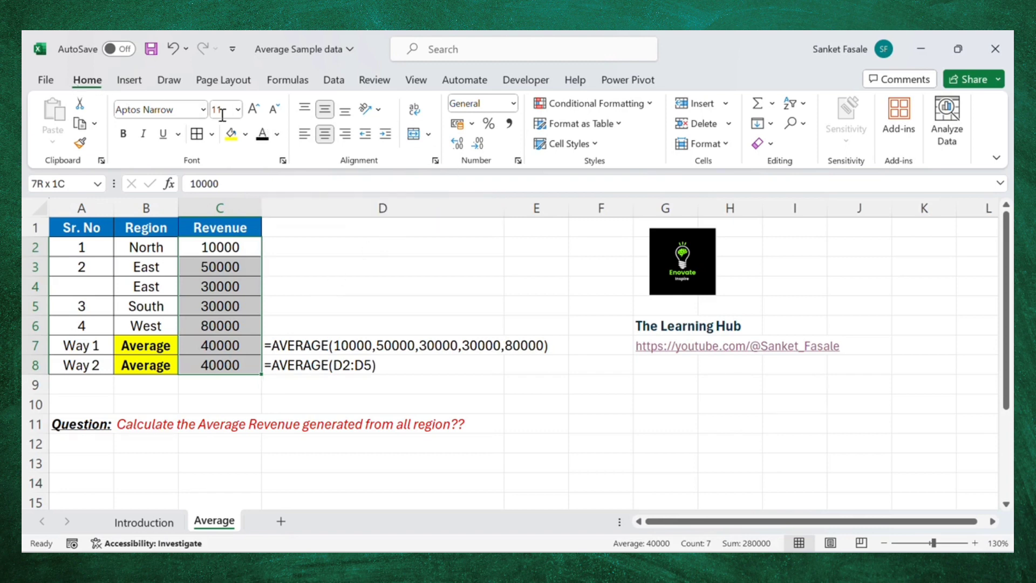
pyautogui.click(472, 125)
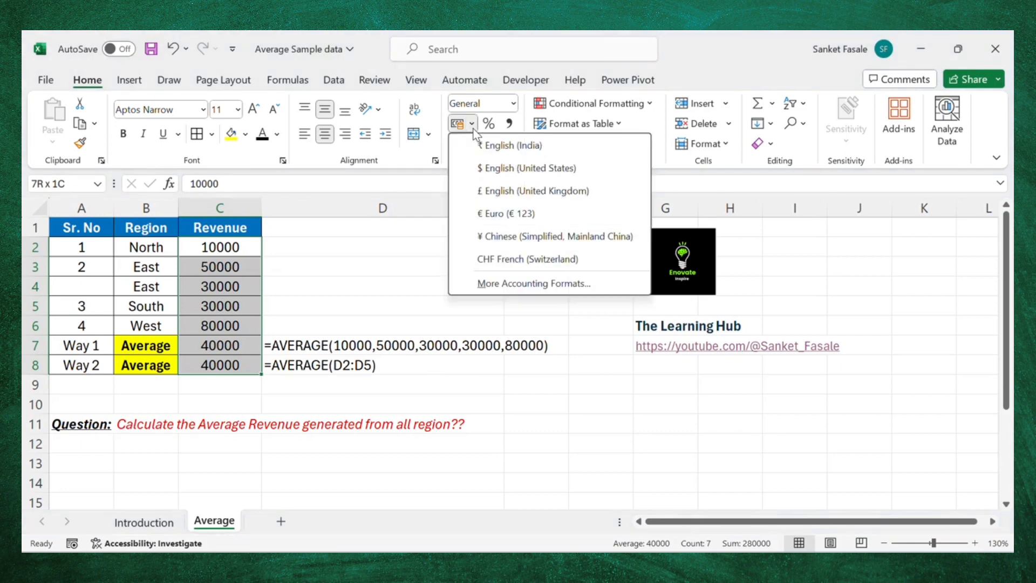
pyautogui.click(499, 149)
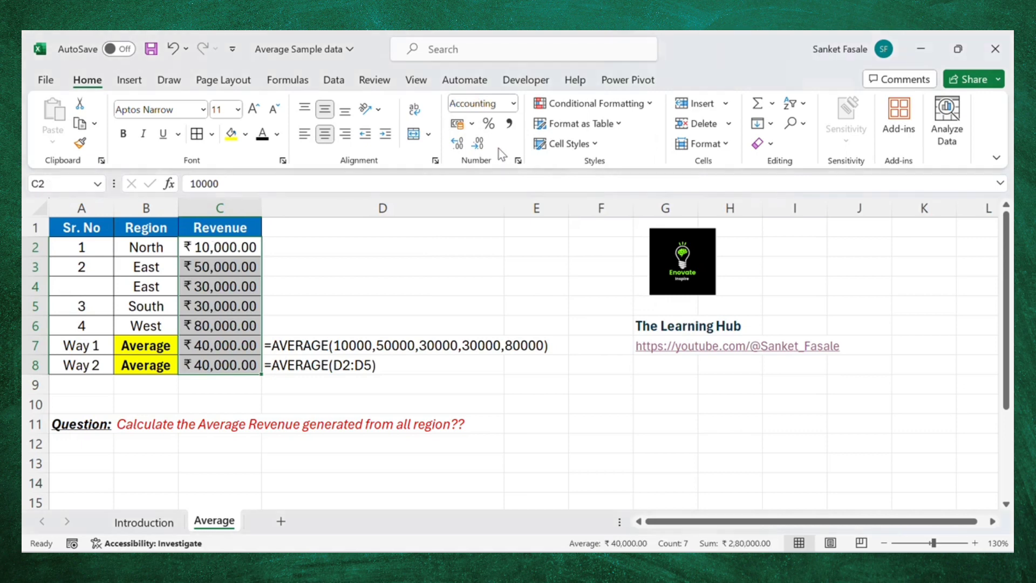
pyautogui.click(218, 381)
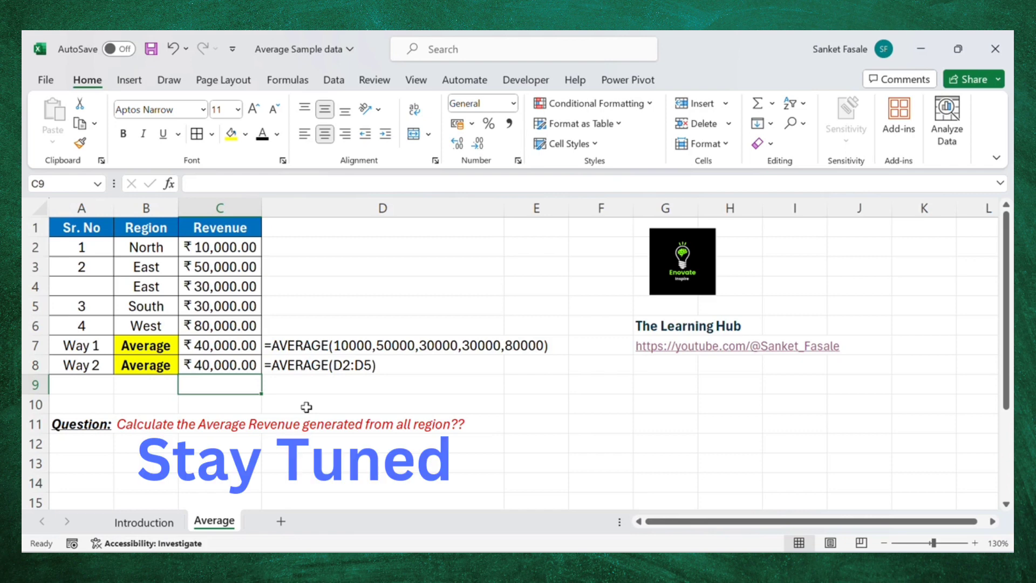
pyautogui.press('Down')
pyautogui.press('Down')
pyautogui.press('Down')
pyautogui.press('Down')
pyautogui.press('Down')
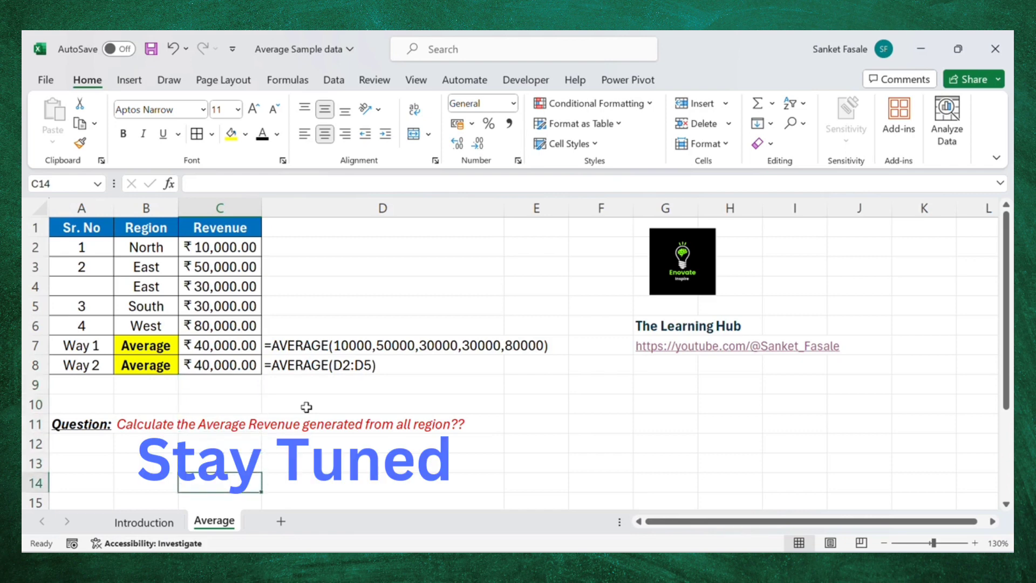
pyautogui.press('Up')
pyautogui.press('Up')
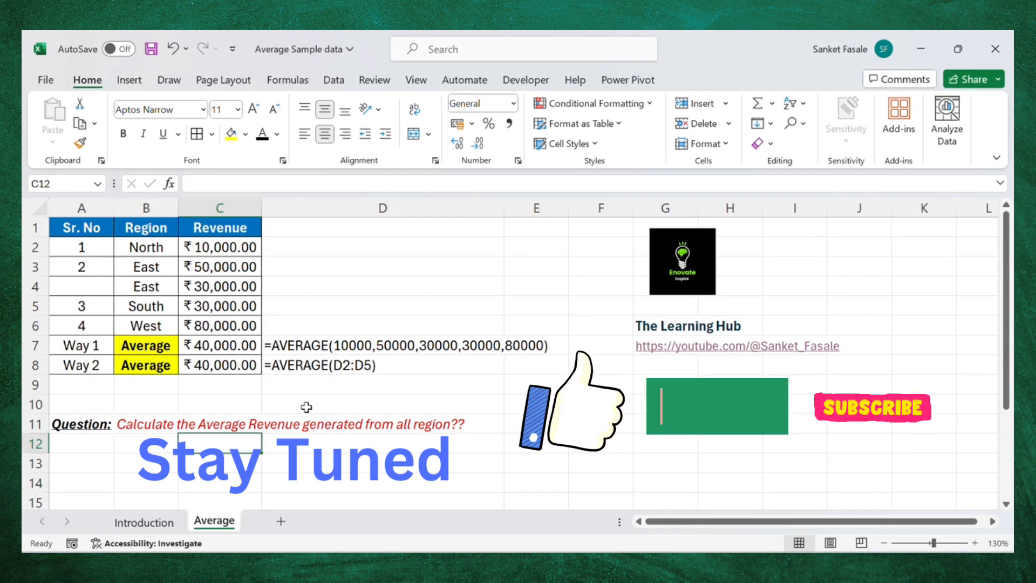
pyautogui.press('Down')
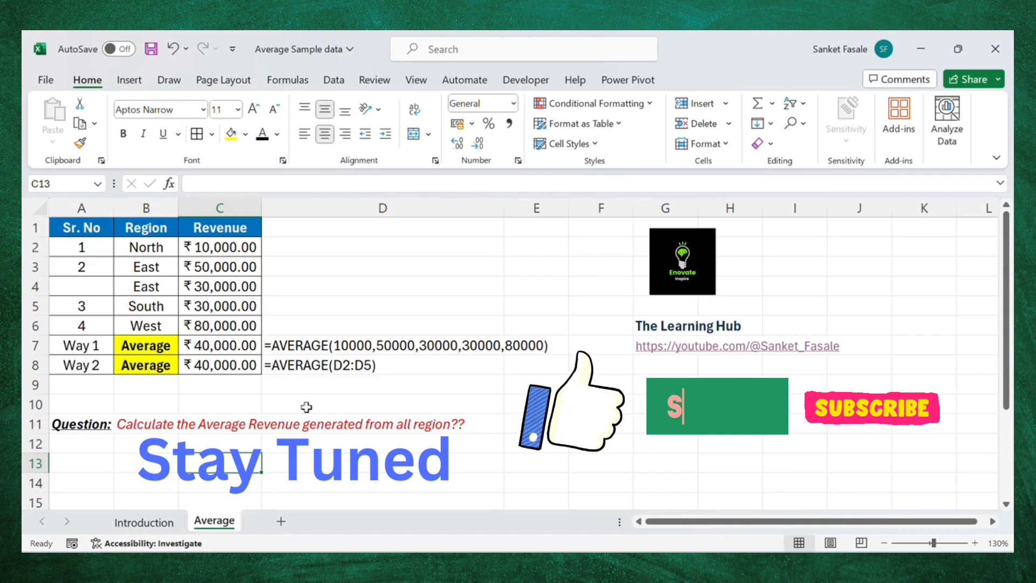